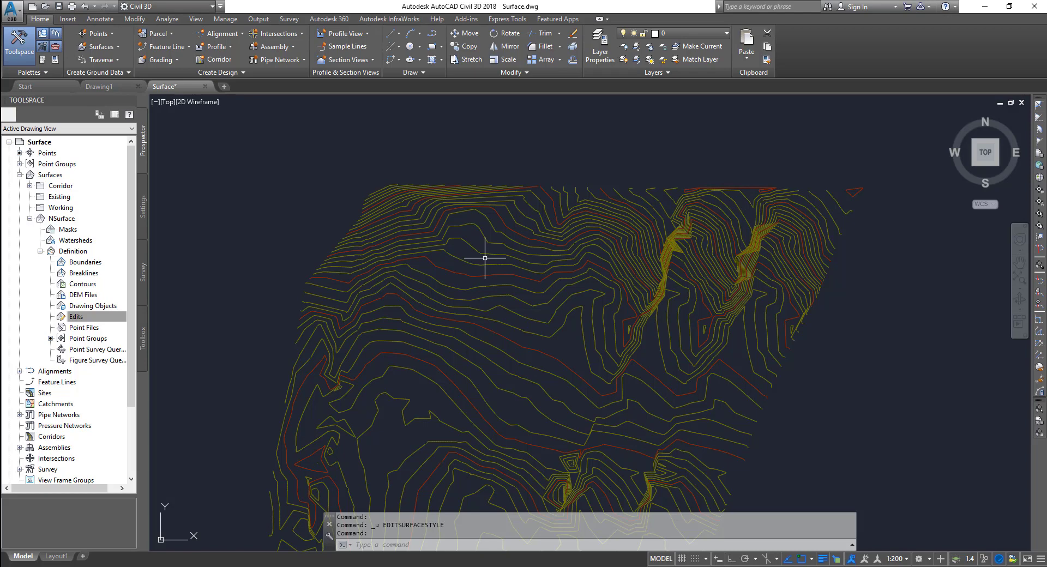
- Select the NSurface contours and set the surface style to ANZ_Triangulation (Cyan)
middle_drag(484, 252, 441, 190)
mouse_move(419, 242)
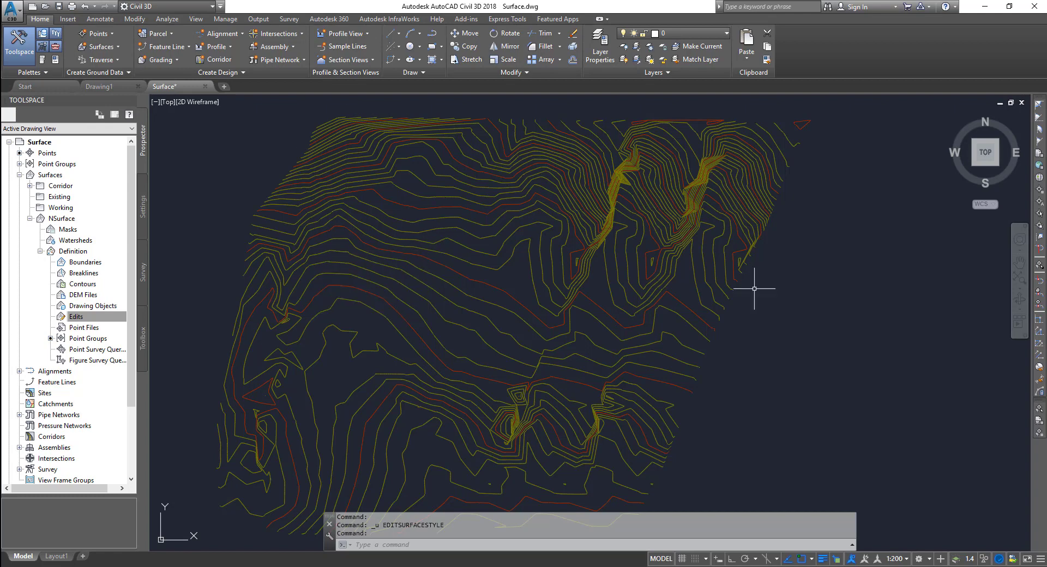
mouse_move(561, 309)
scroll(273, 234, up, 2)
mouse_move(367, 202)
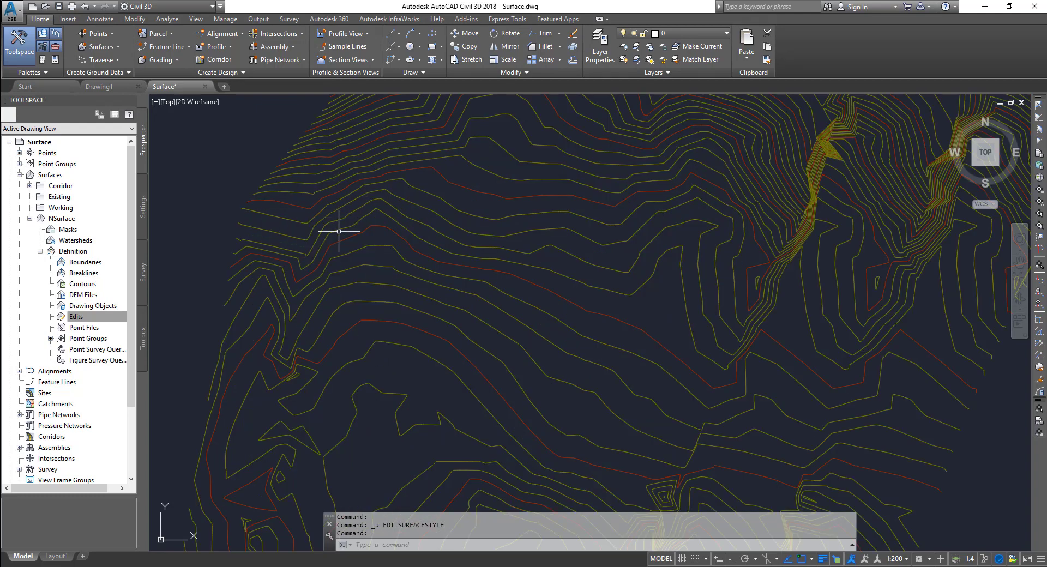
scroll(250, 159, up, 5)
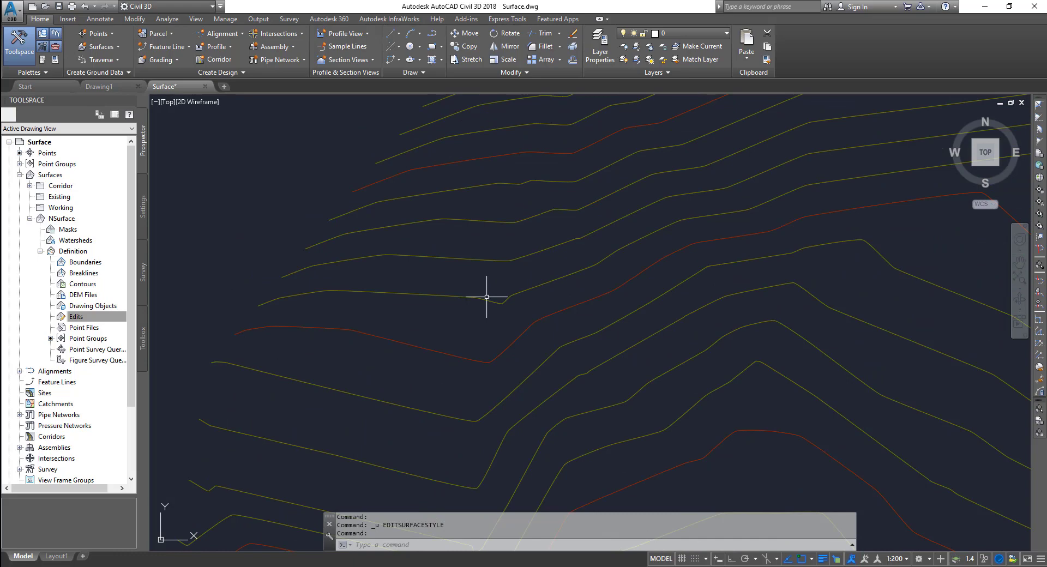
mouse_move(477, 293)
click(566, 217)
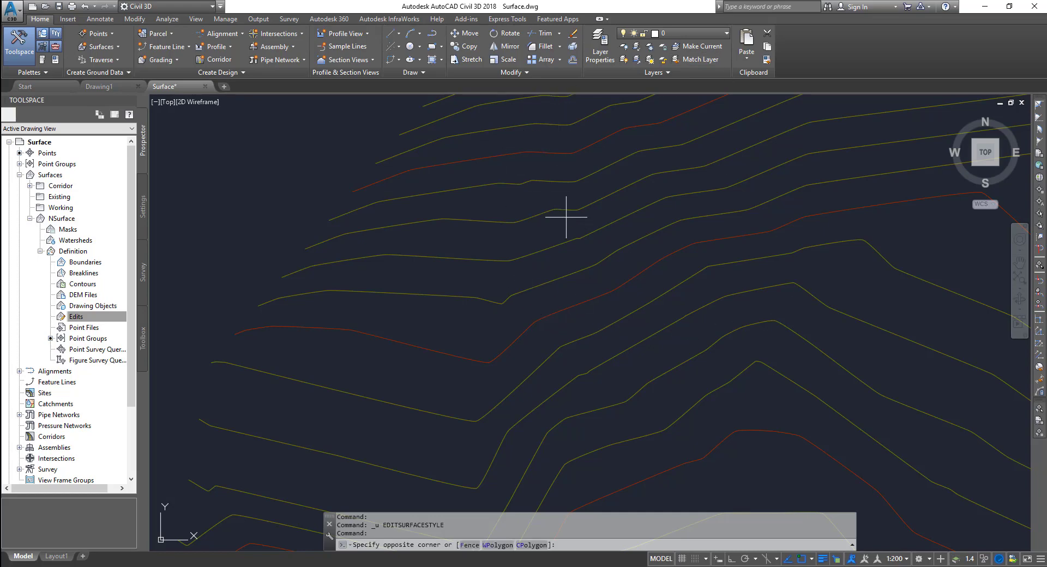
click(280, 106)
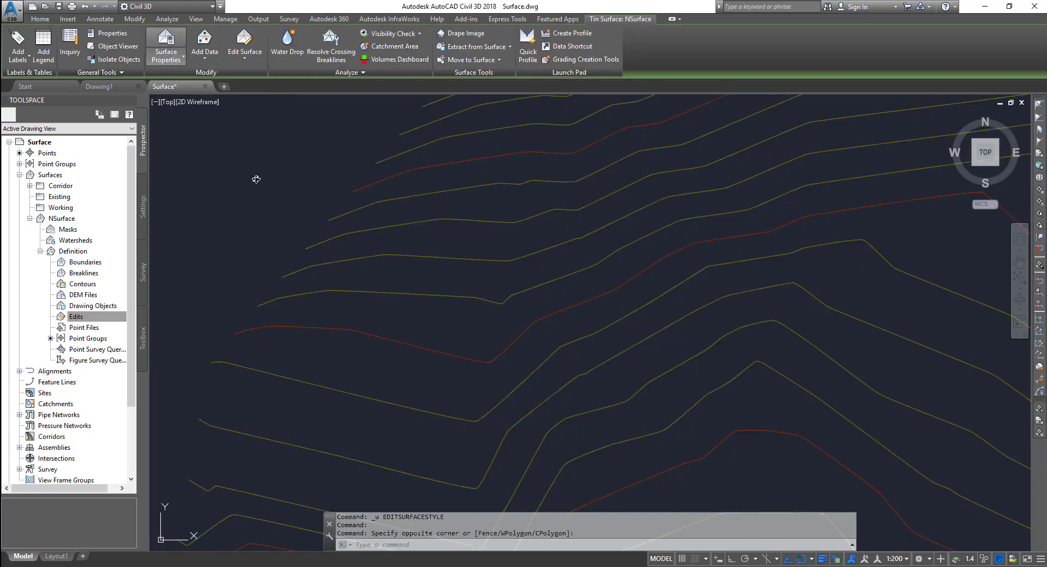
click(166, 46)
click(490, 231)
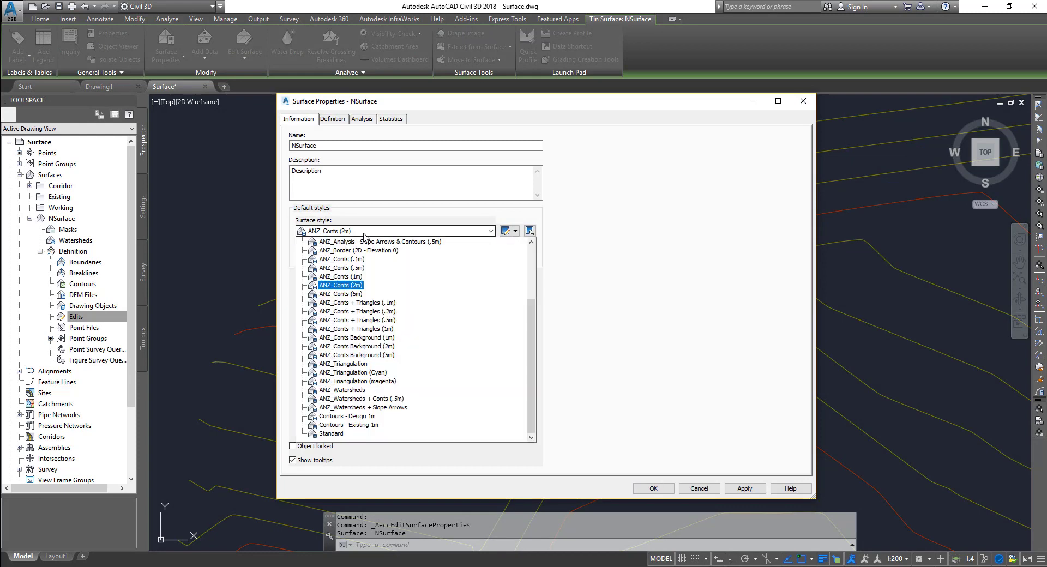
click(370, 372)
click(653, 489)
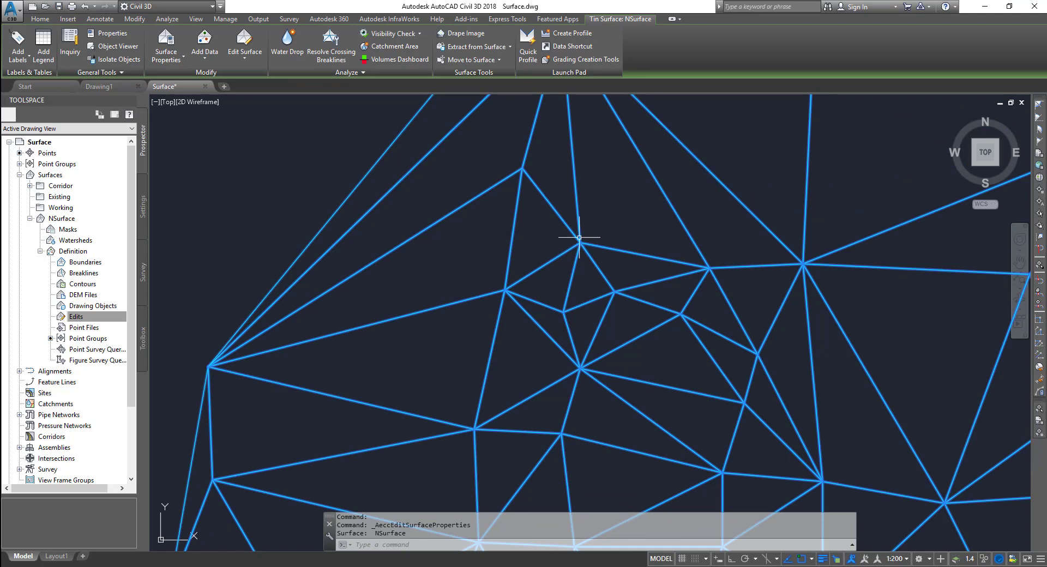
- Examine the triangle edges and vertices around the northwest corner of NSurface
mouse_move(582, 243)
scroll(578, 351, down, 5)
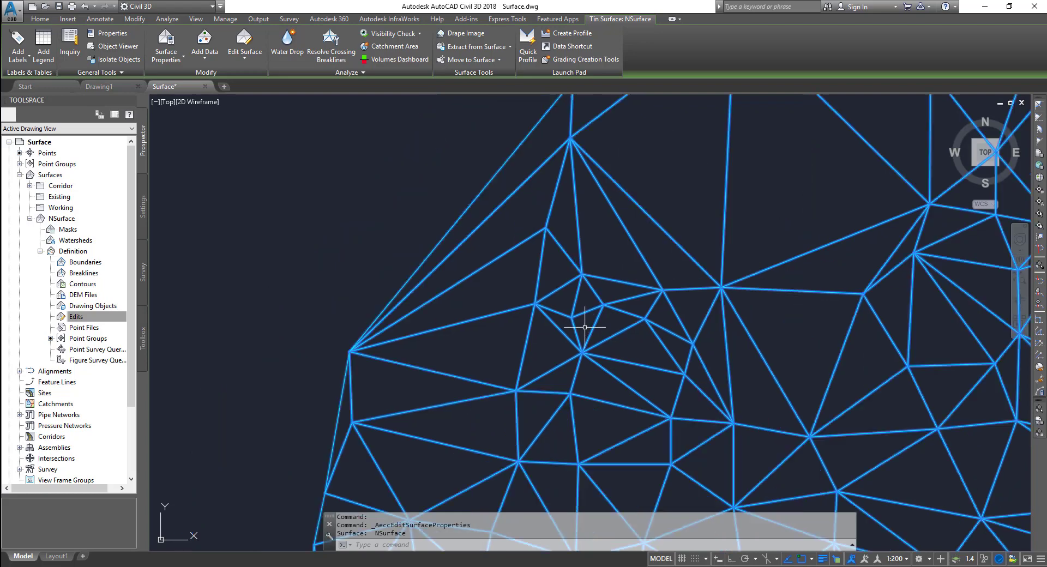
middle_drag(496, 195, 508, 300)
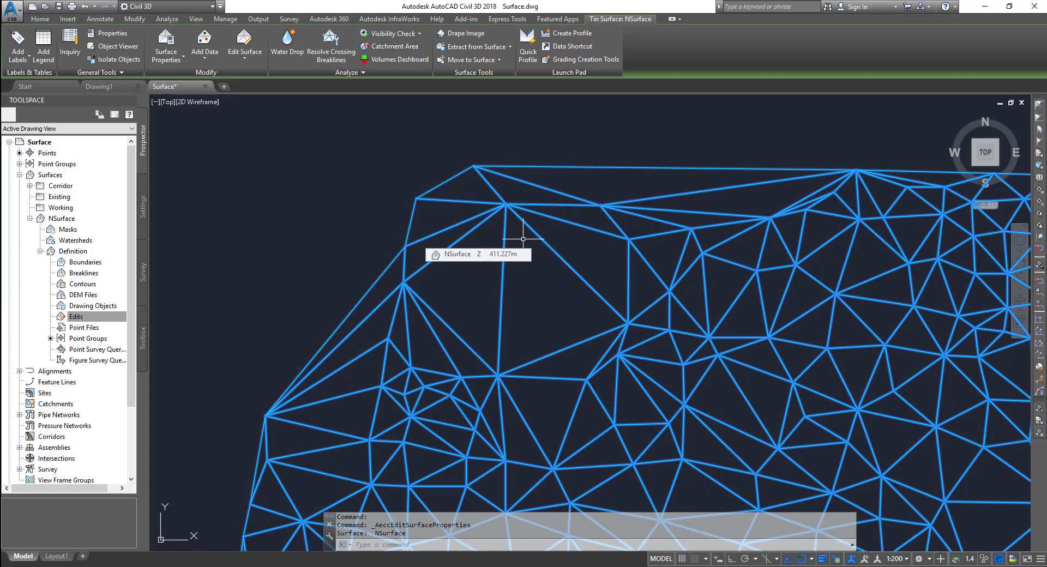
key(Escape)
drag(545, 236, 474, 181)
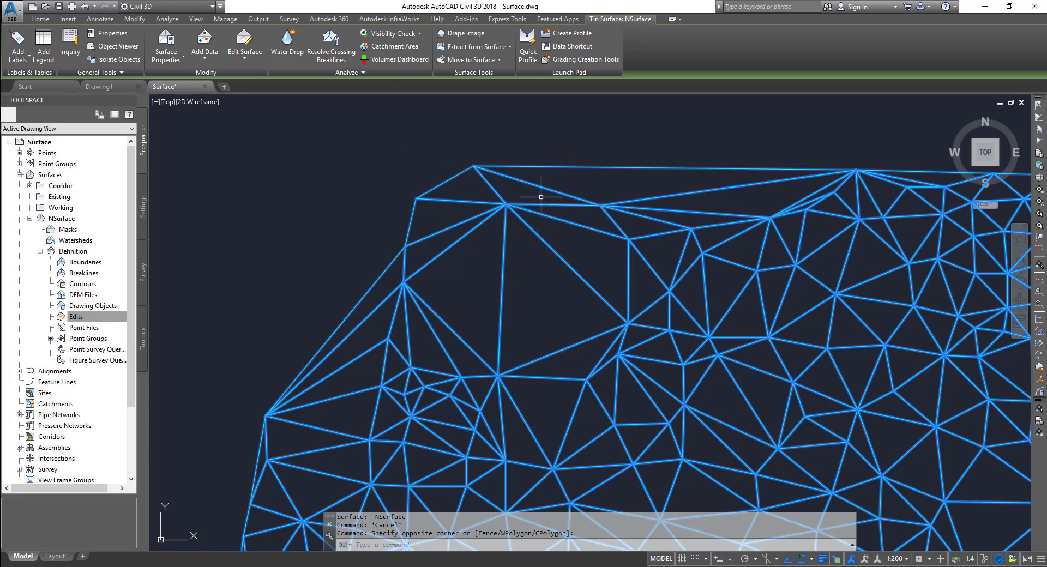
scroll(499, 194, up, 6)
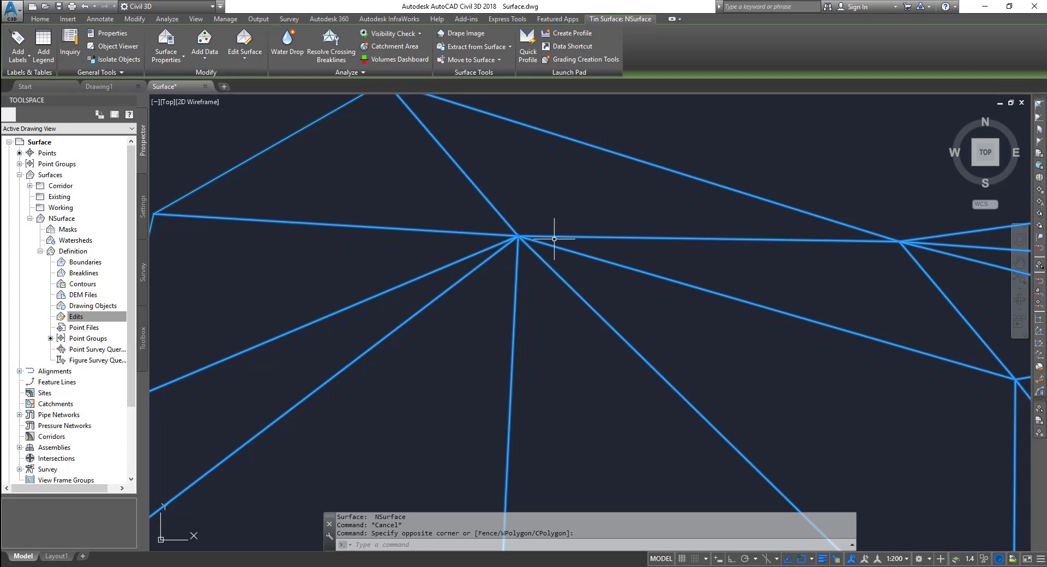
scroll(554, 239, down, 4)
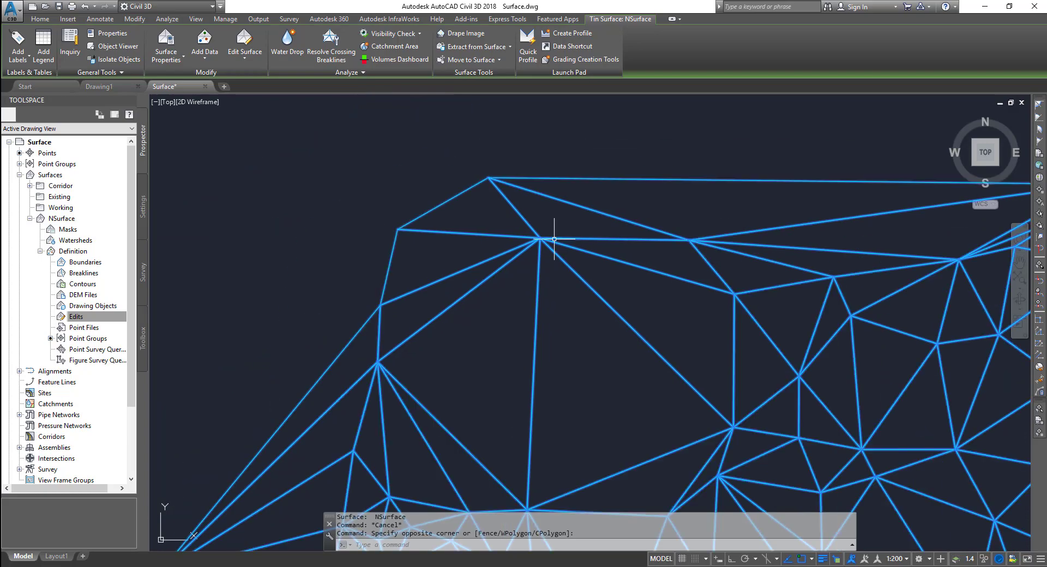
scroll(562, 333, down, 6)
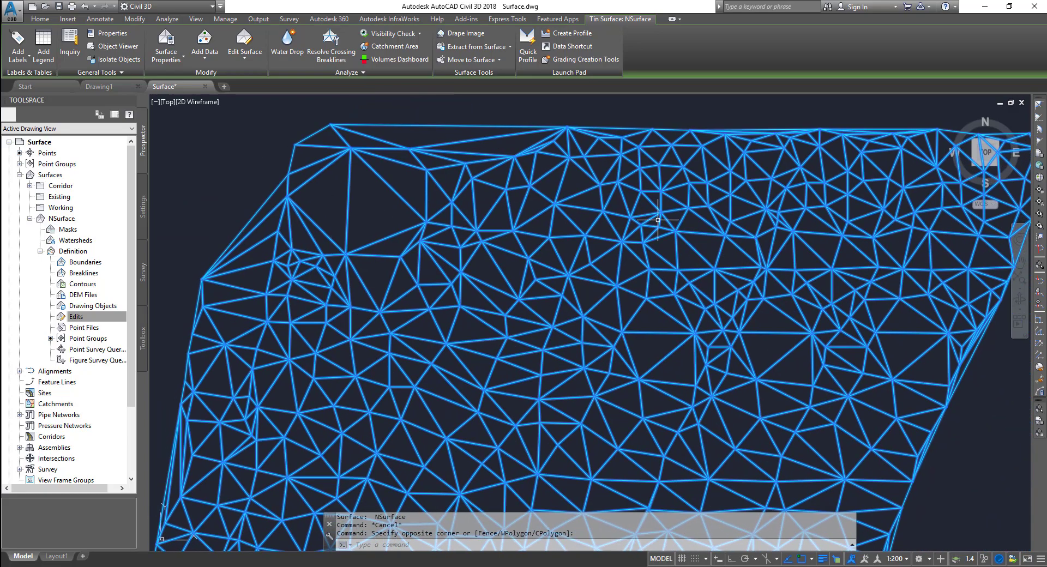
middle_drag(344, 152, 429, 202)
scroll(480, 199, up, 5)
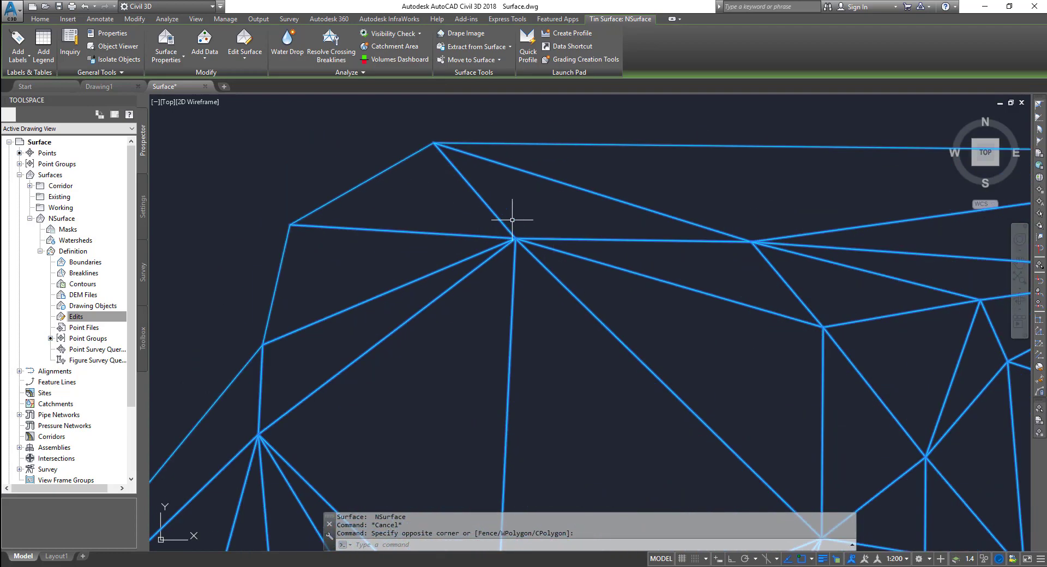
mouse_move(513, 220)
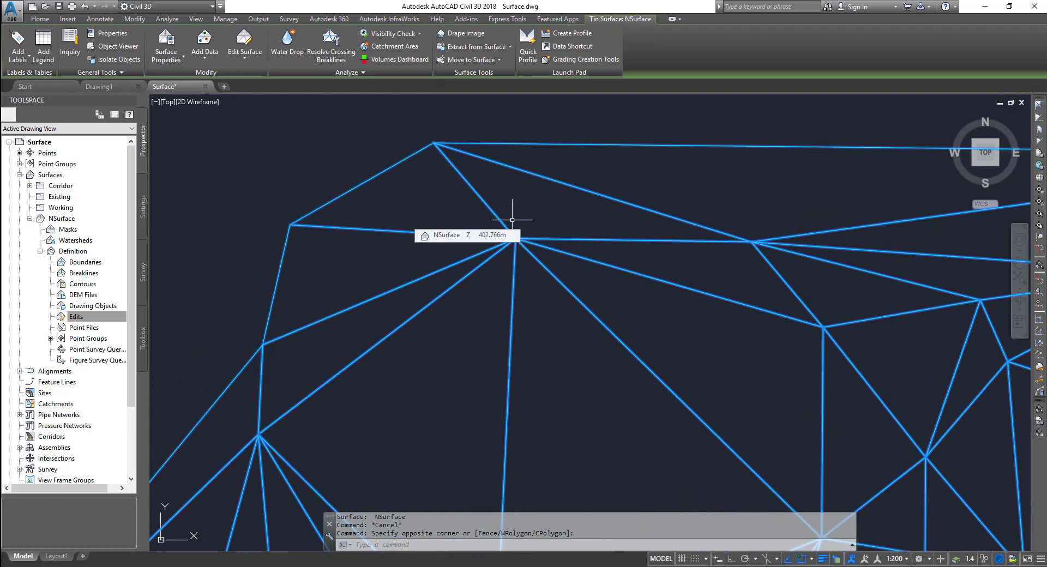
click(166, 39)
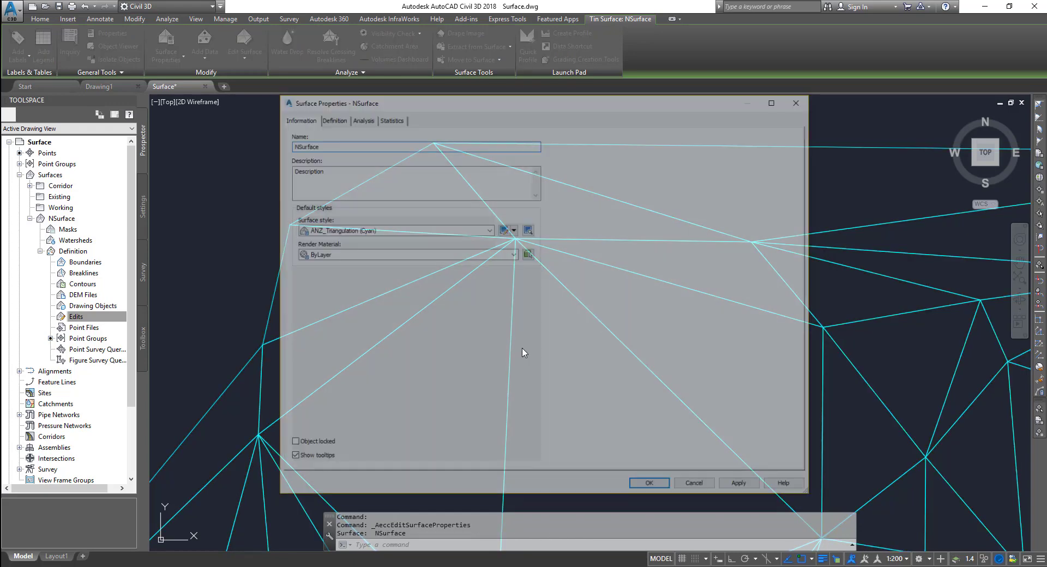
click(357, 231)
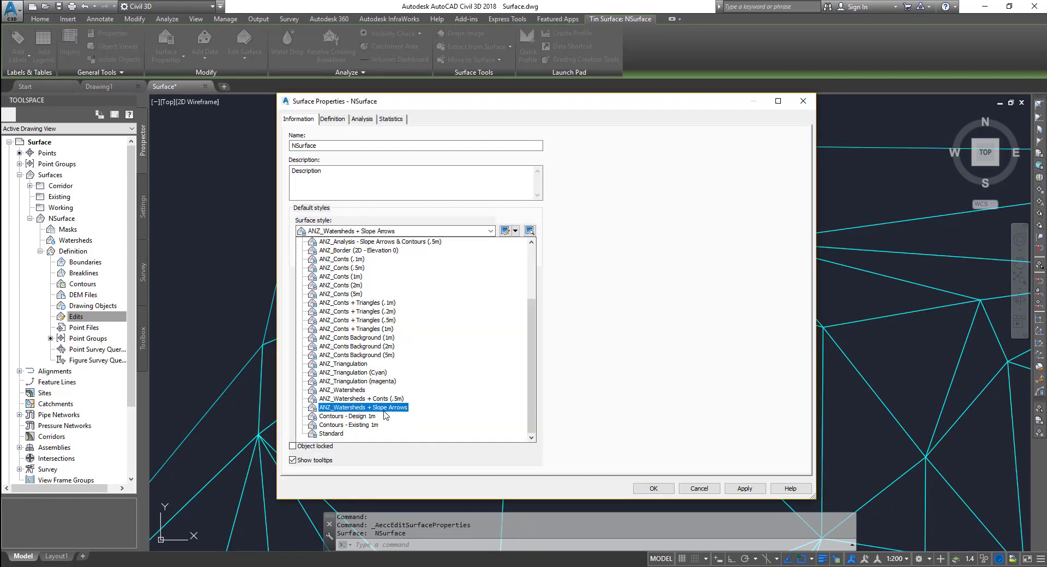
scroll(415, 346, up, 2)
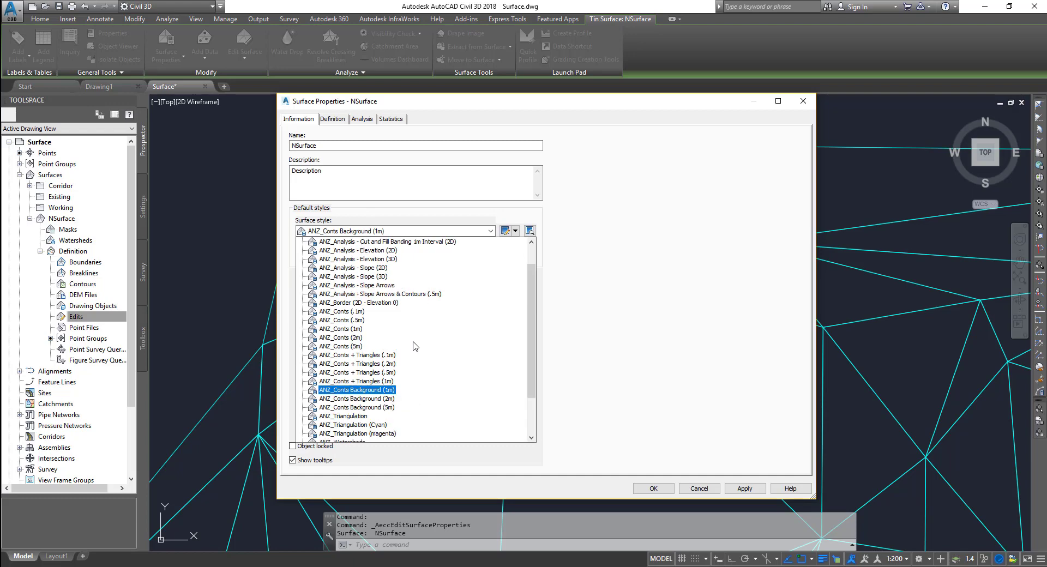
scroll(406, 327, up, 1)
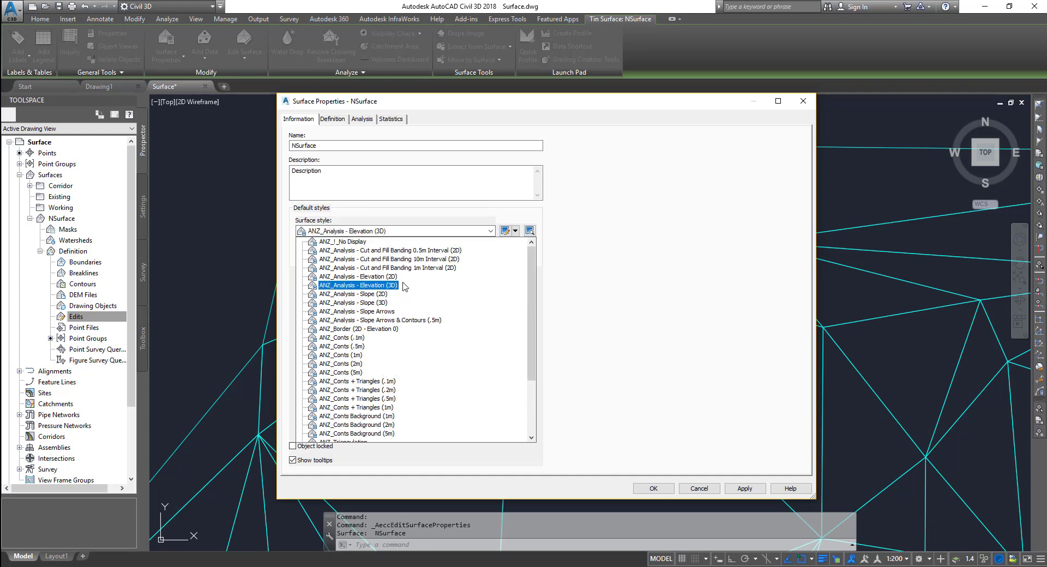
click(701, 489)
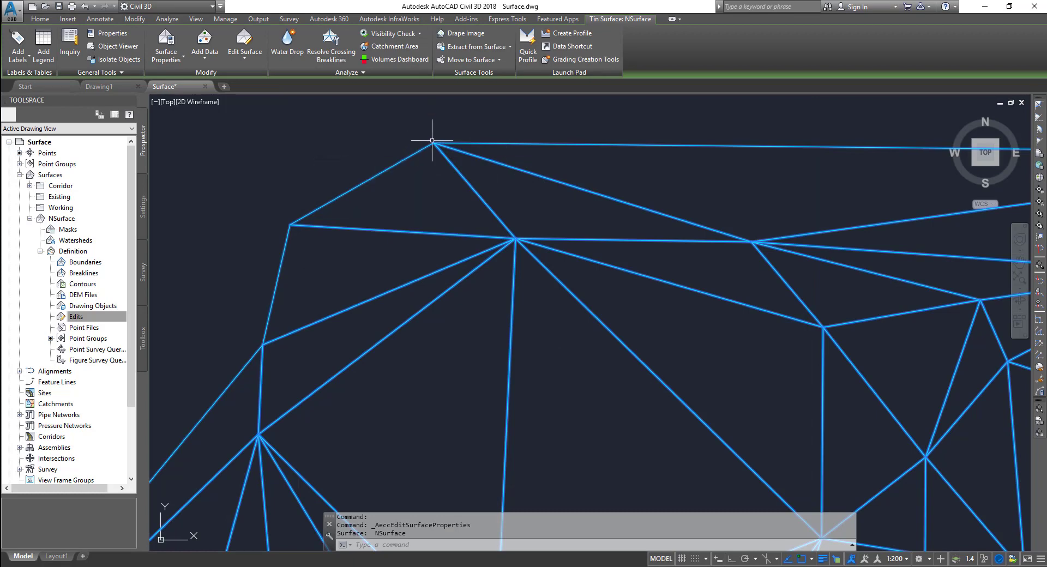
- Copy NSurface's current surface style and name the copy "ANZ_Triangulation (Cyan) with points"
click(174, 59)
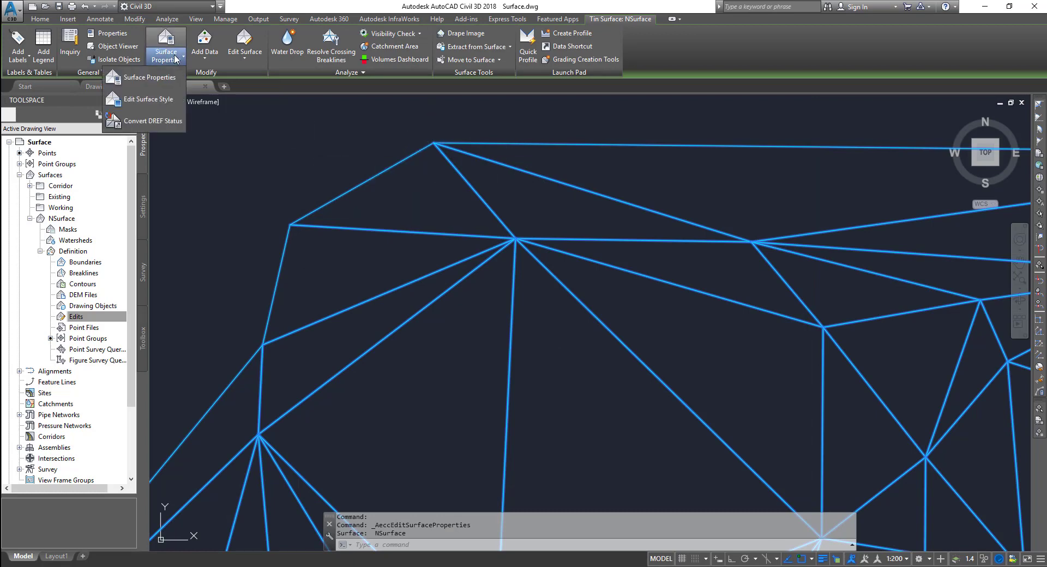
click(158, 79)
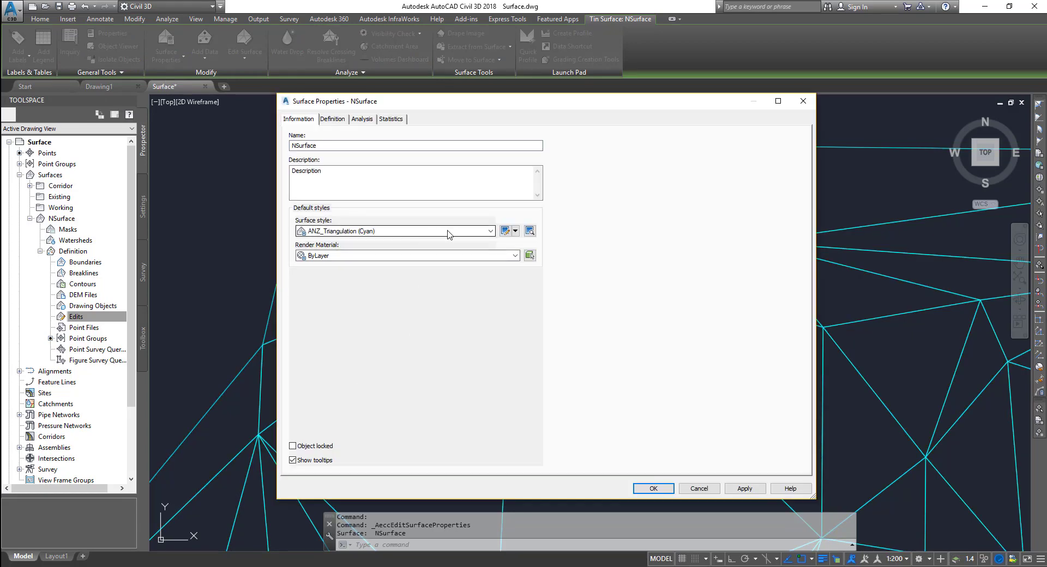
click(515, 231)
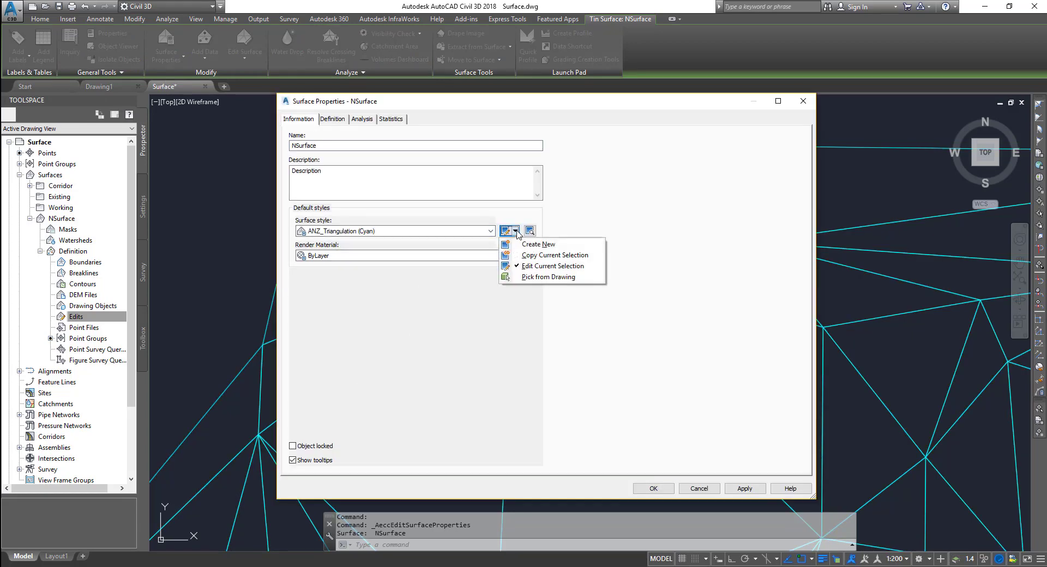
click(538, 255)
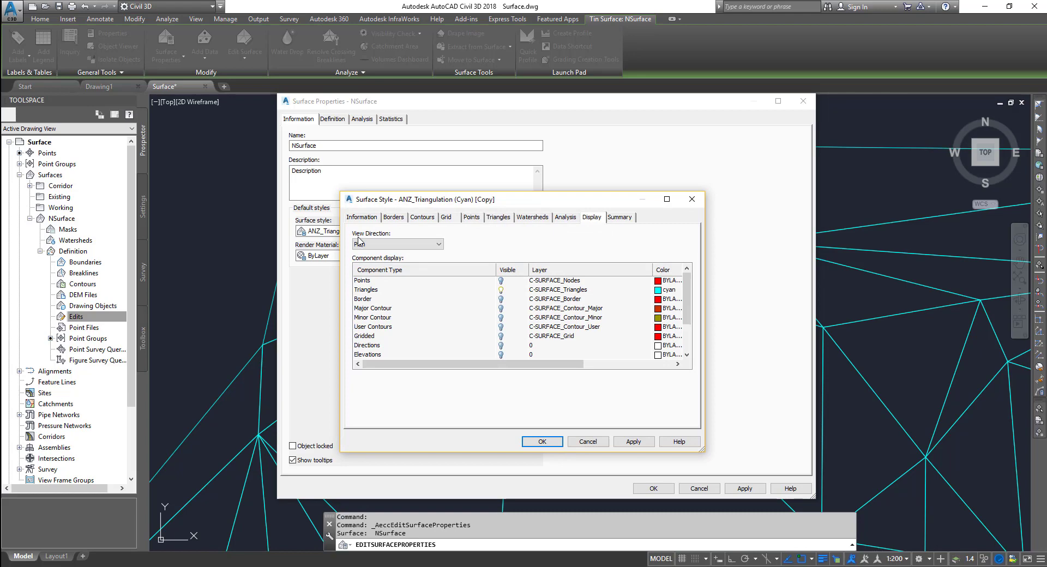
click(452, 244)
drag(452, 244, 426, 244)
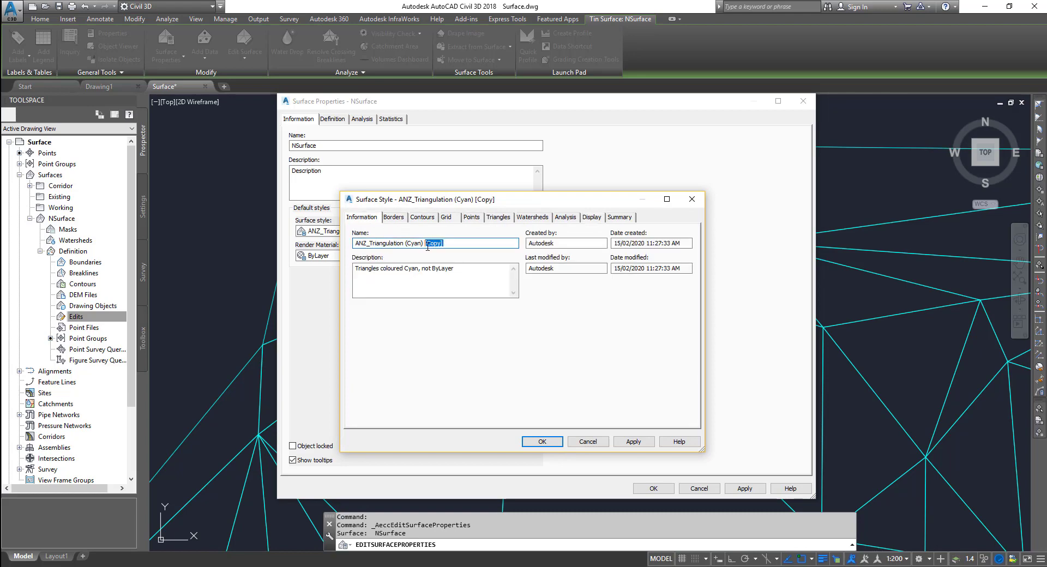
text(wiht p)
text(oints)
text(t)
- Turn on the Points component in the style's plan display with BYLAYER colour and apply the style to NSurface
click(594, 217)
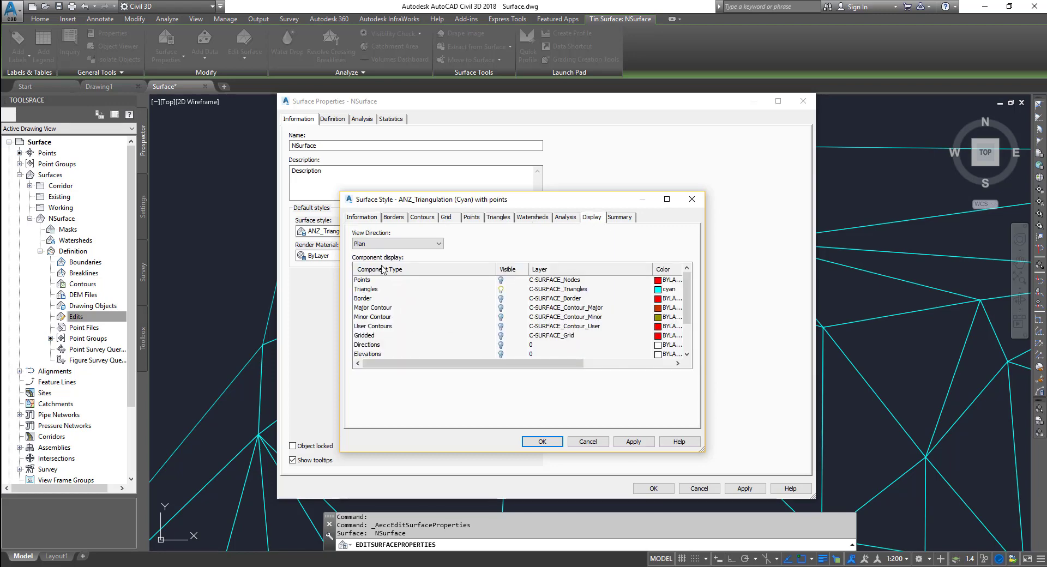
click(501, 281)
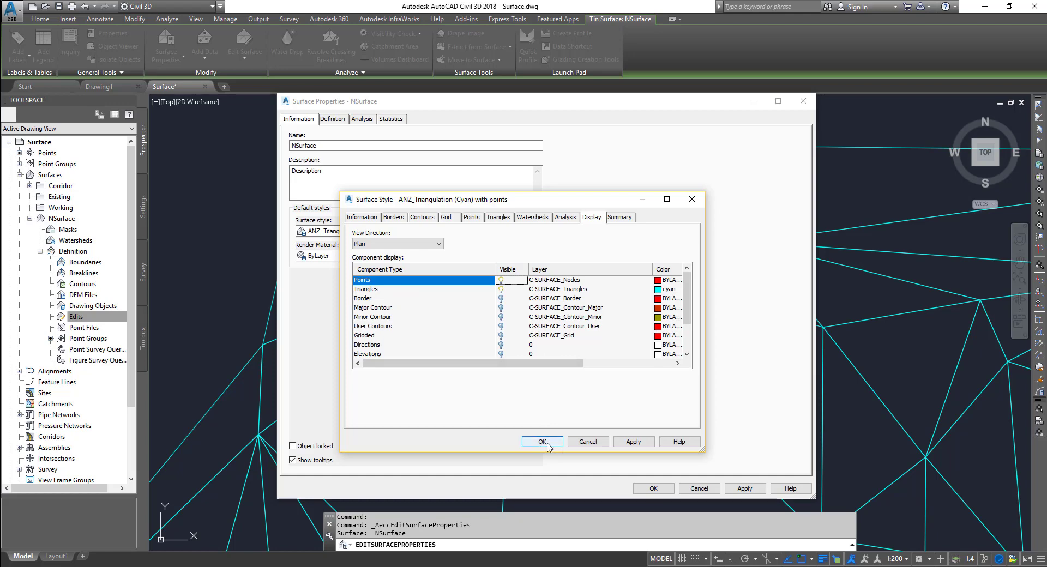
click(658, 281)
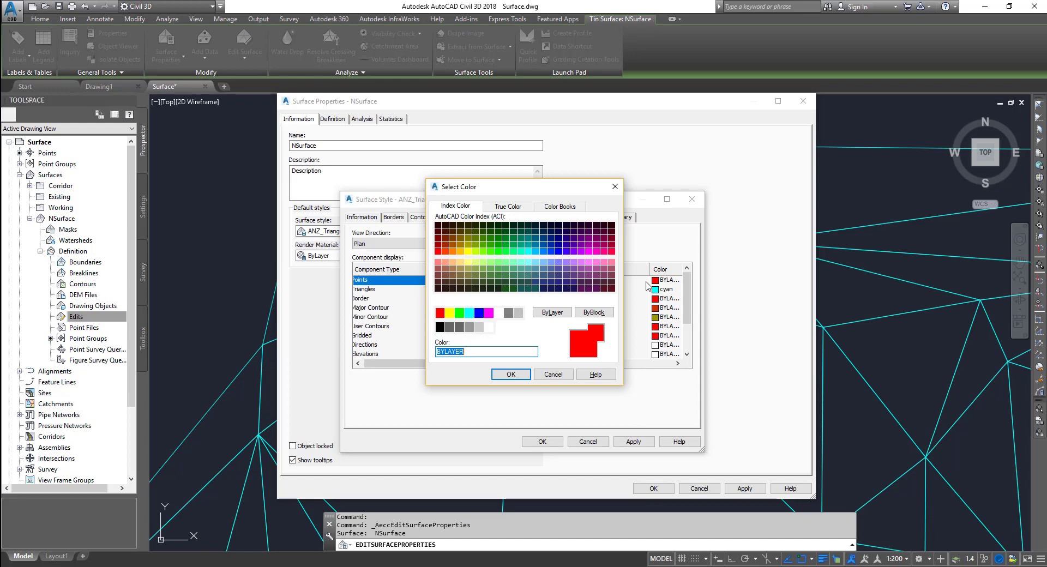
click(511, 374)
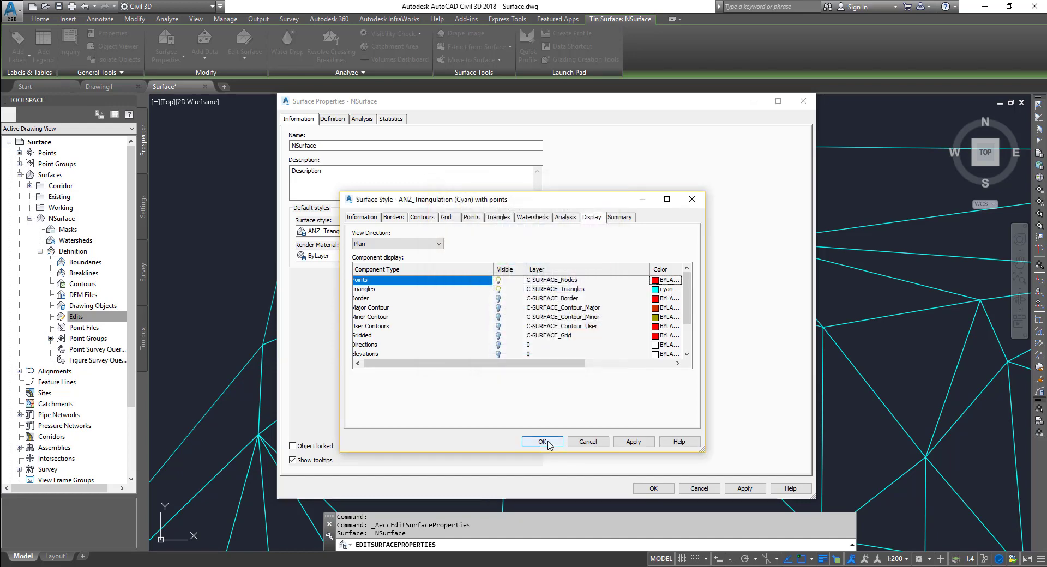
click(543, 444)
click(745, 488)
click(654, 489)
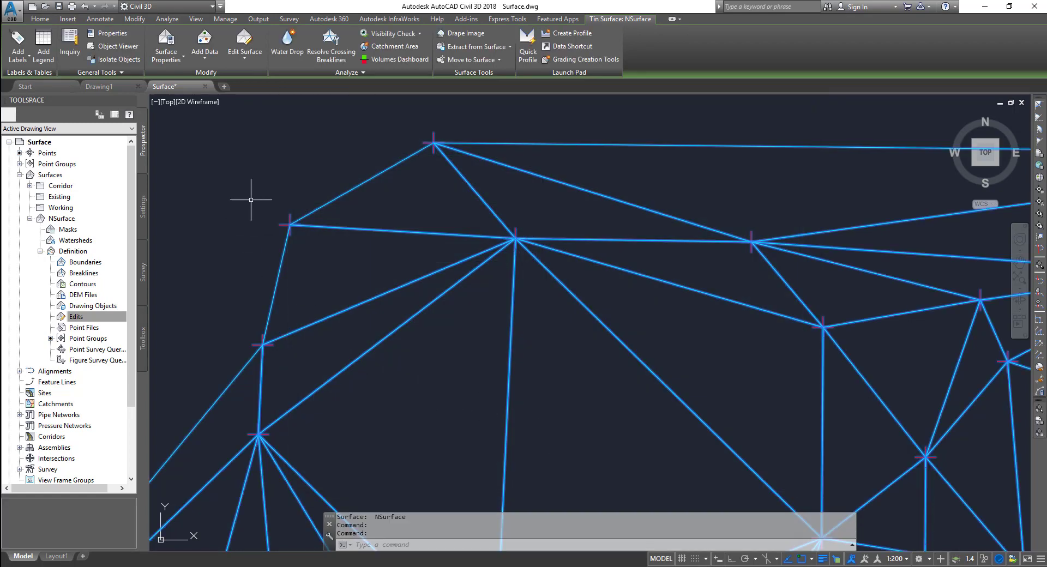
key(Escape)
click(286, 215)
click(283, 213)
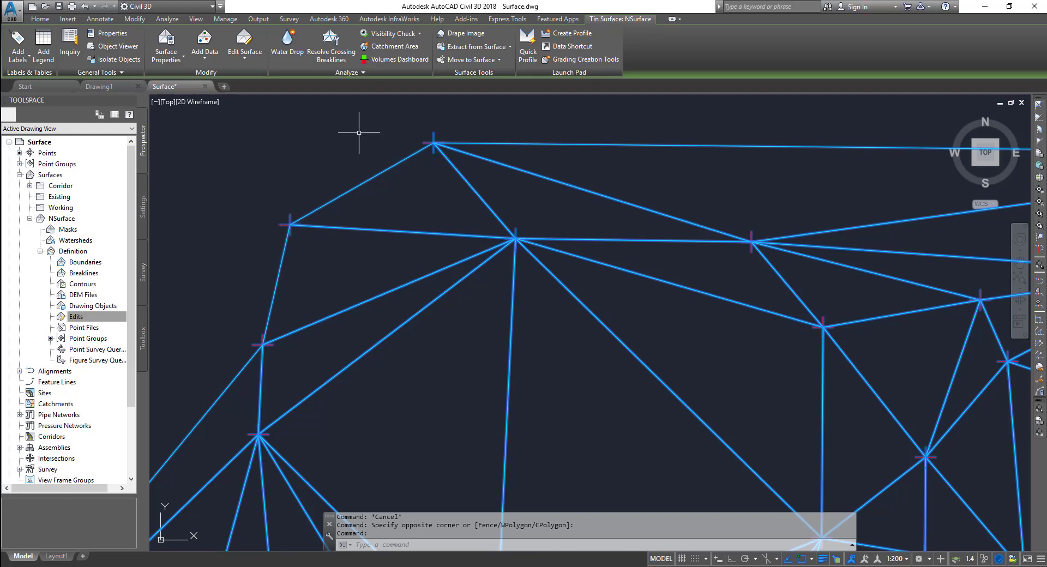
scroll(533, 283, down, 5)
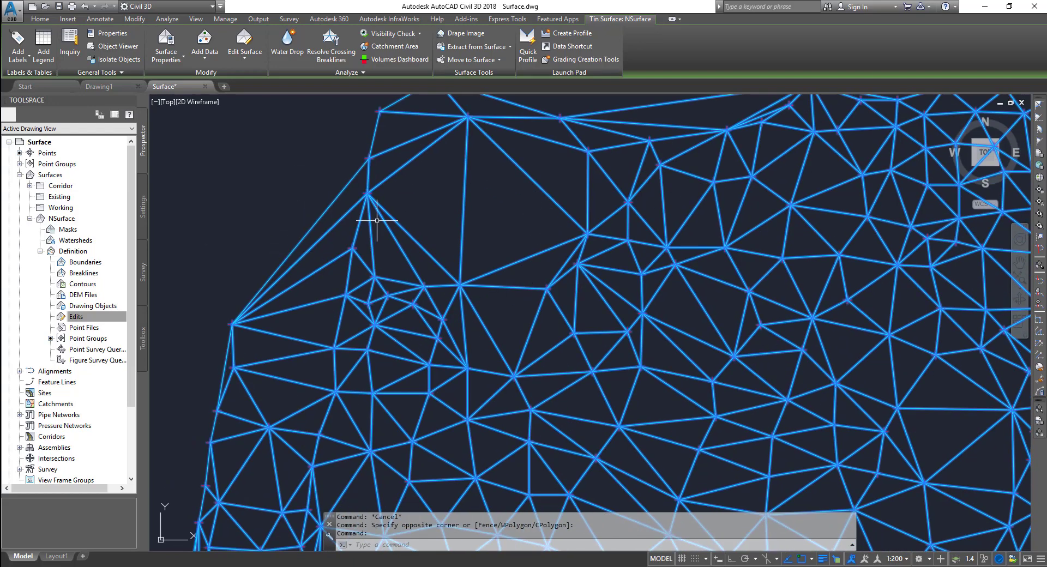
click(21, 178)
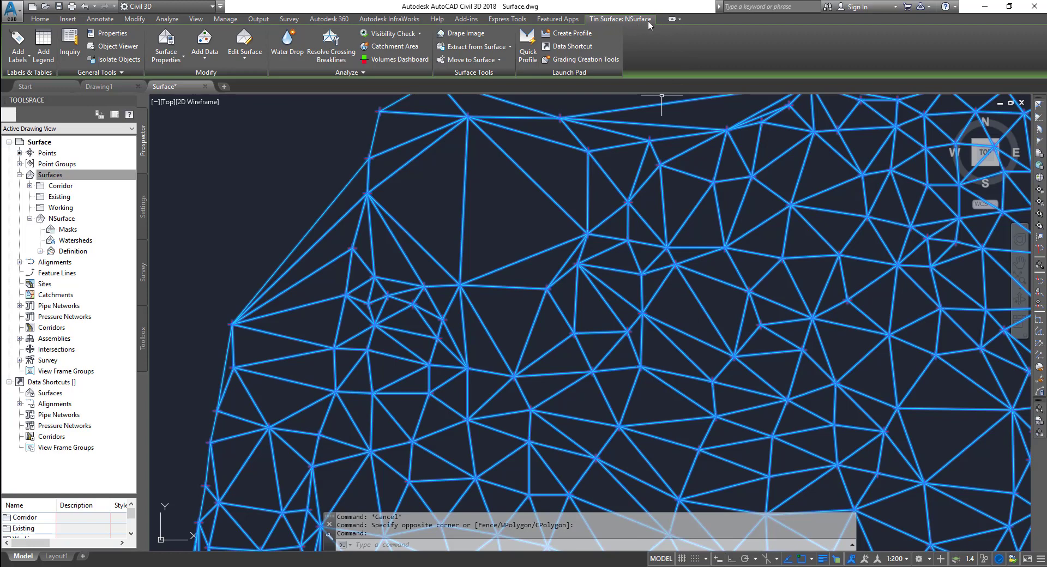
- Add a surface point to NSurface on the long north-south triangle edge in its northwest part, using the Nearest snap and the default elevation
double_click(70, 251)
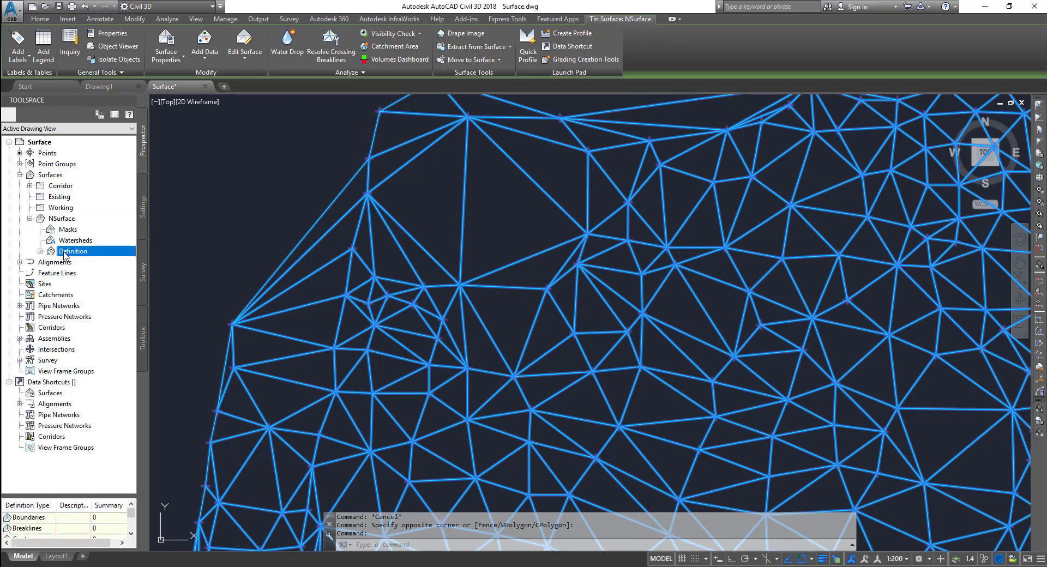
right_click(78, 318)
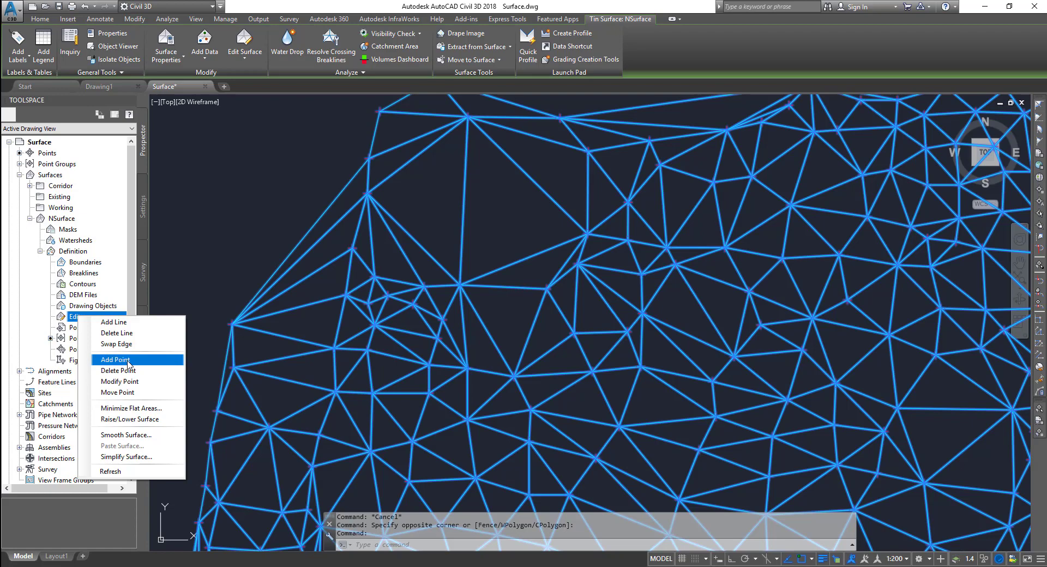
click(129, 361)
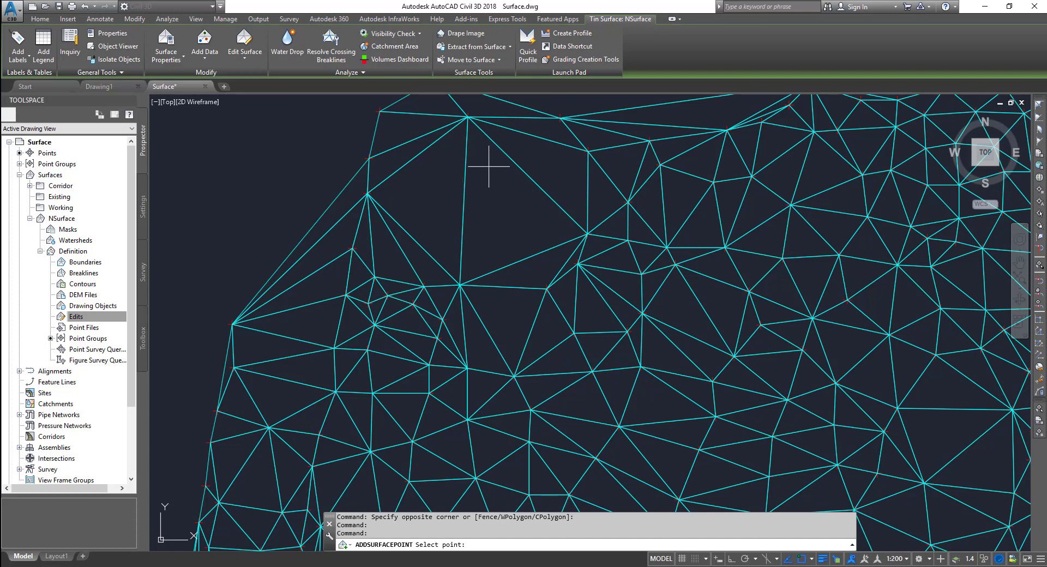
text(nea)
key(Return)
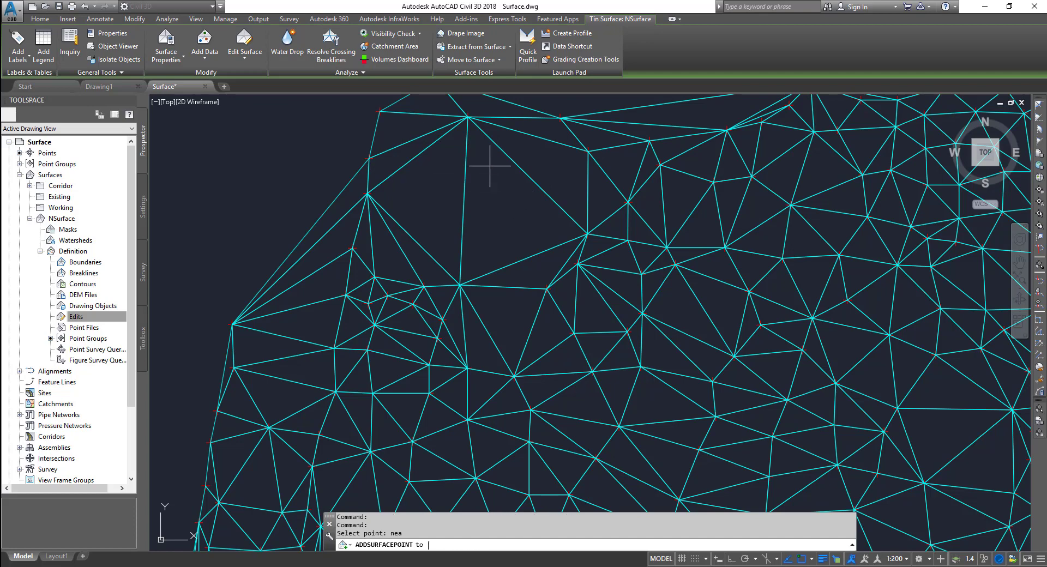
click(465, 200)
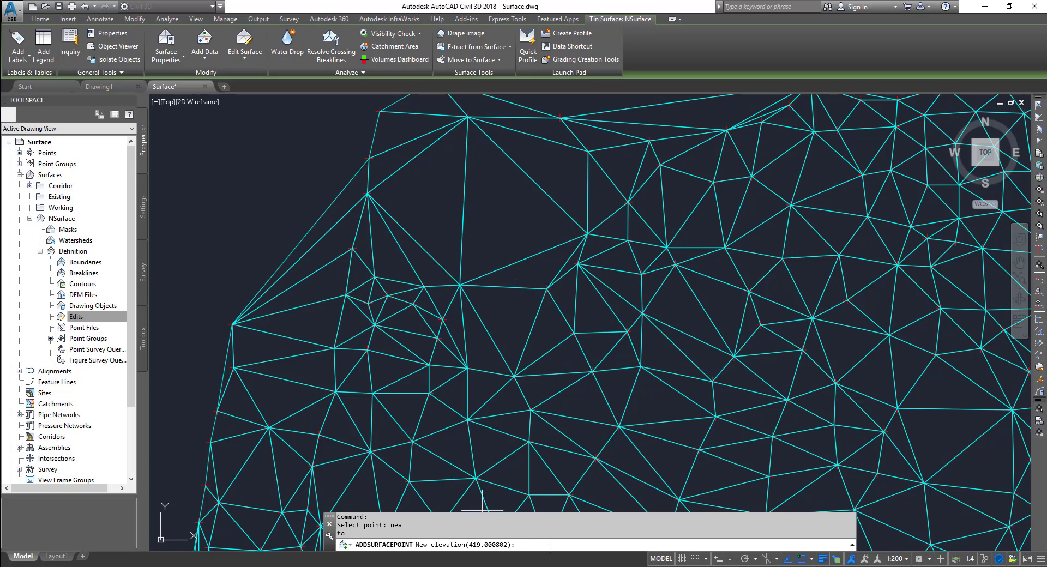
key(Return)
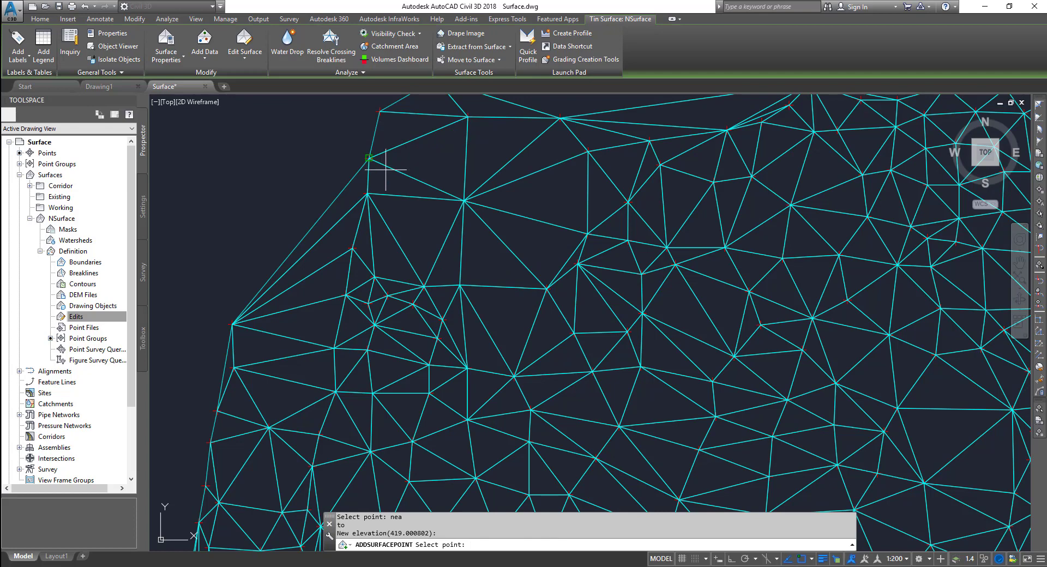
right_click(83, 317)
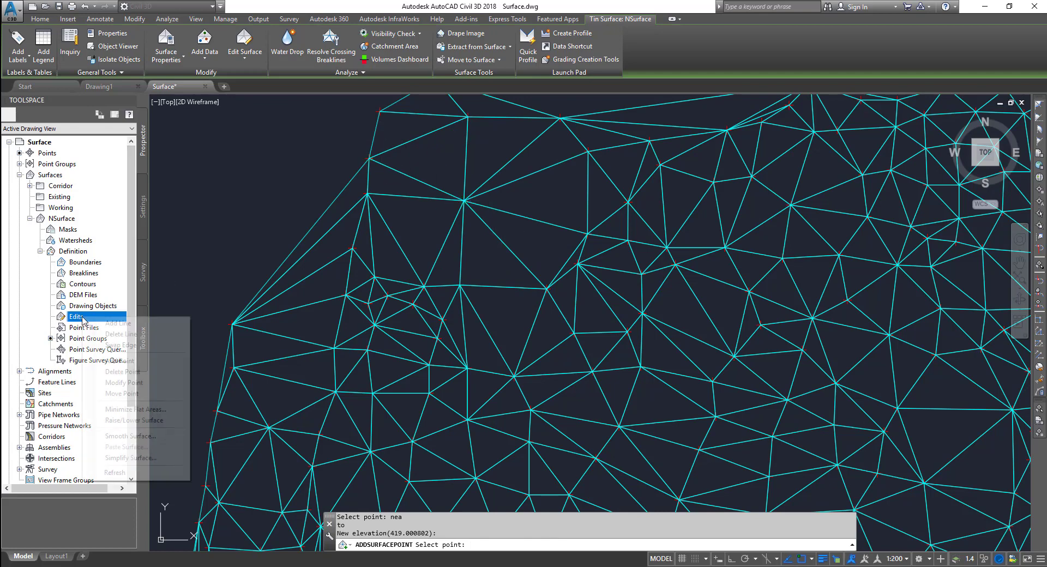
click(246, 228)
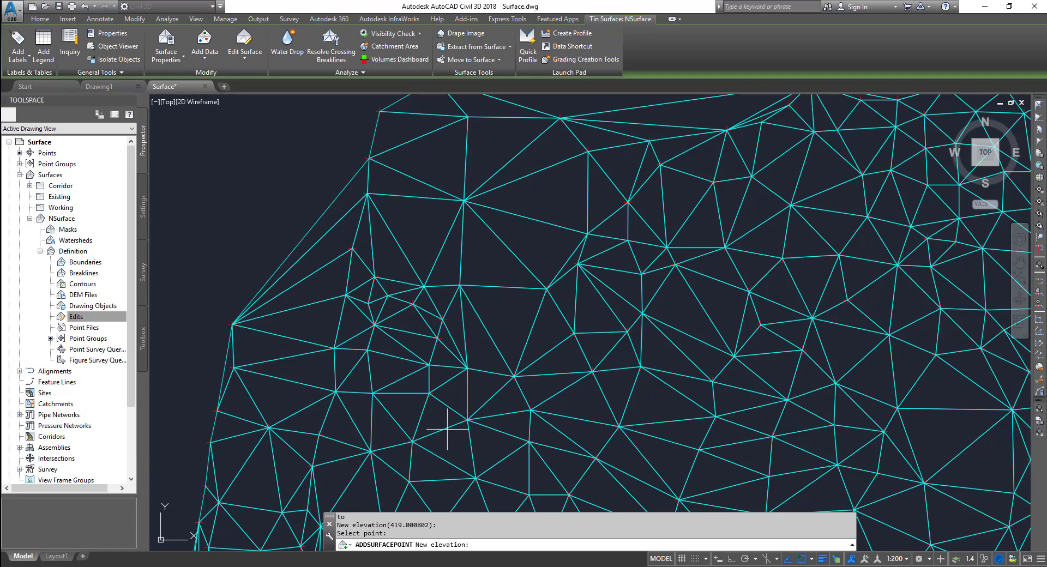
key(Escape)
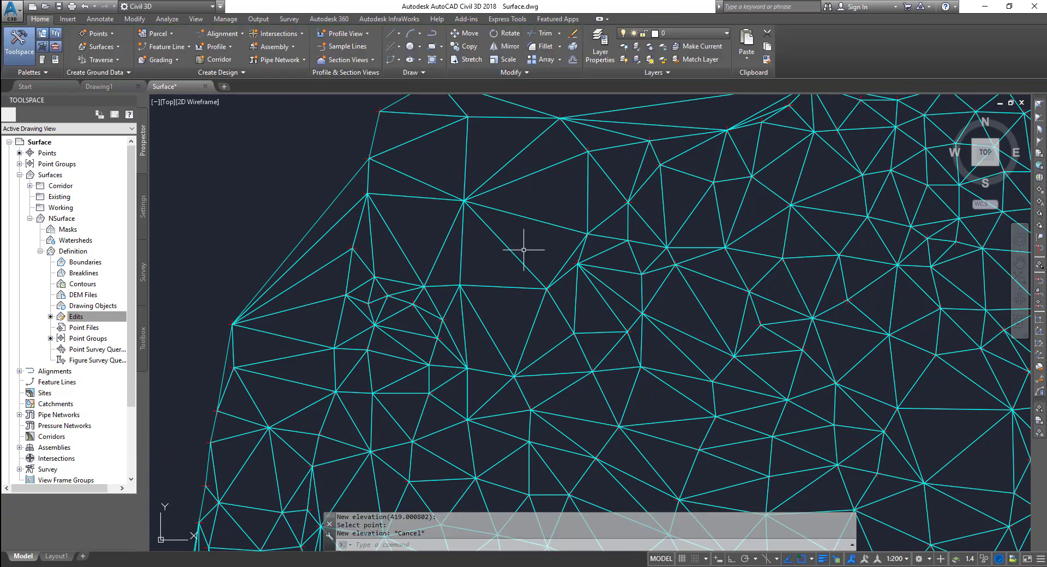
- Delete the two triangle edges that run from the added point toward the east and southeast
click(62, 319)
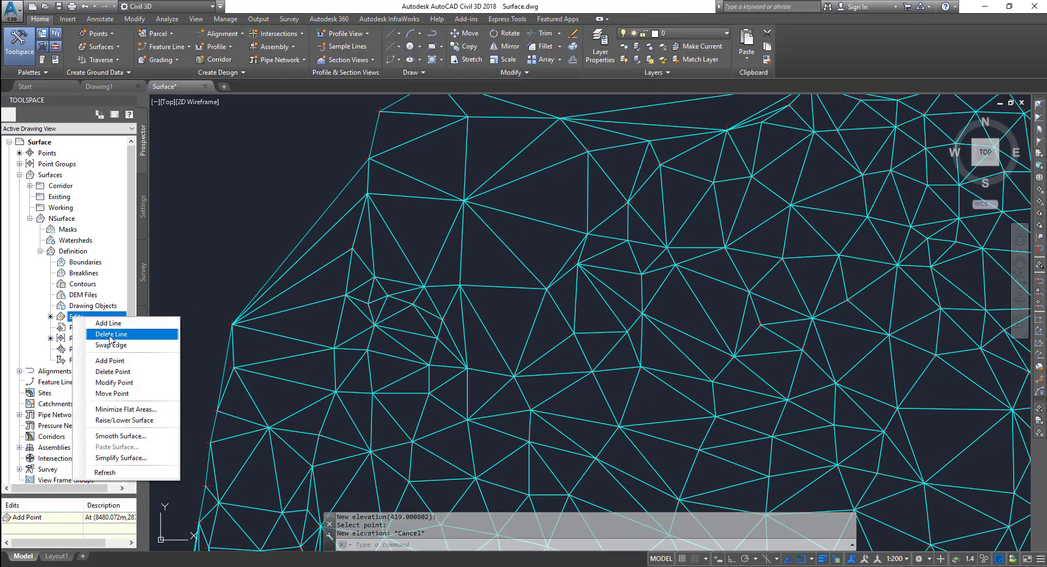
click(106, 335)
scroll(459, 203, up, 8)
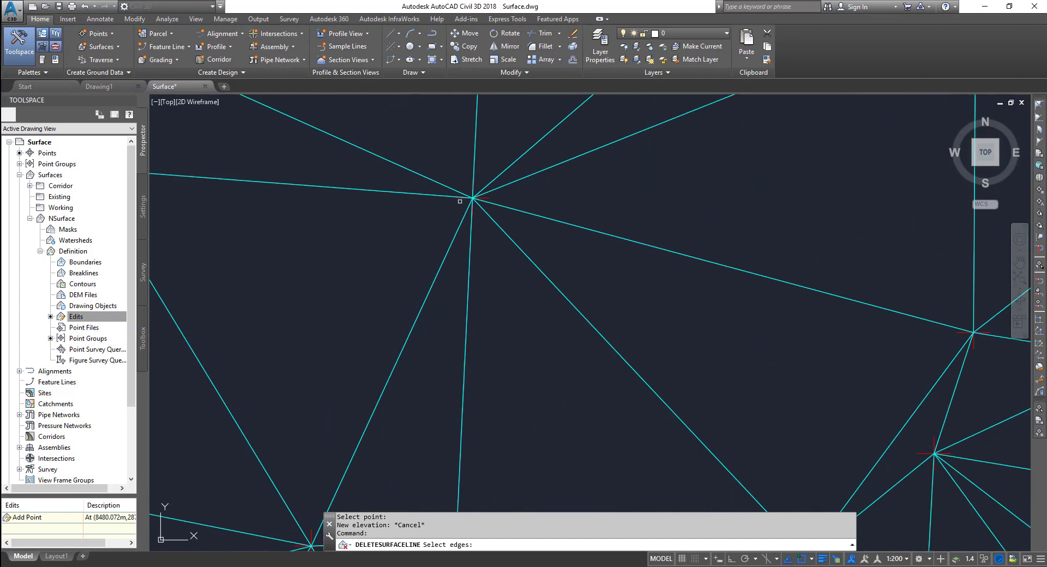
click(527, 194)
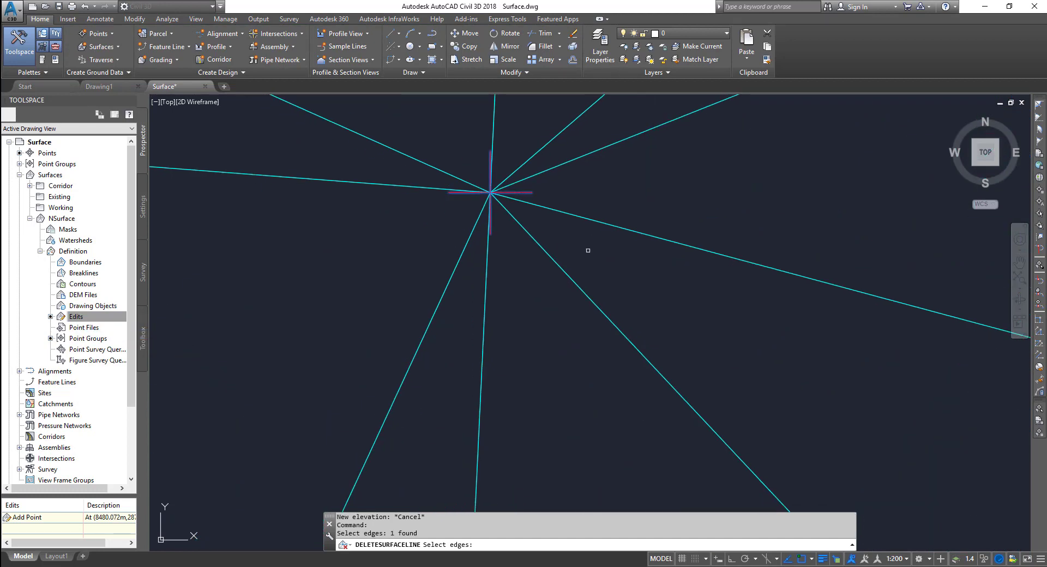
scroll(588, 250, down, 5)
key(Return)
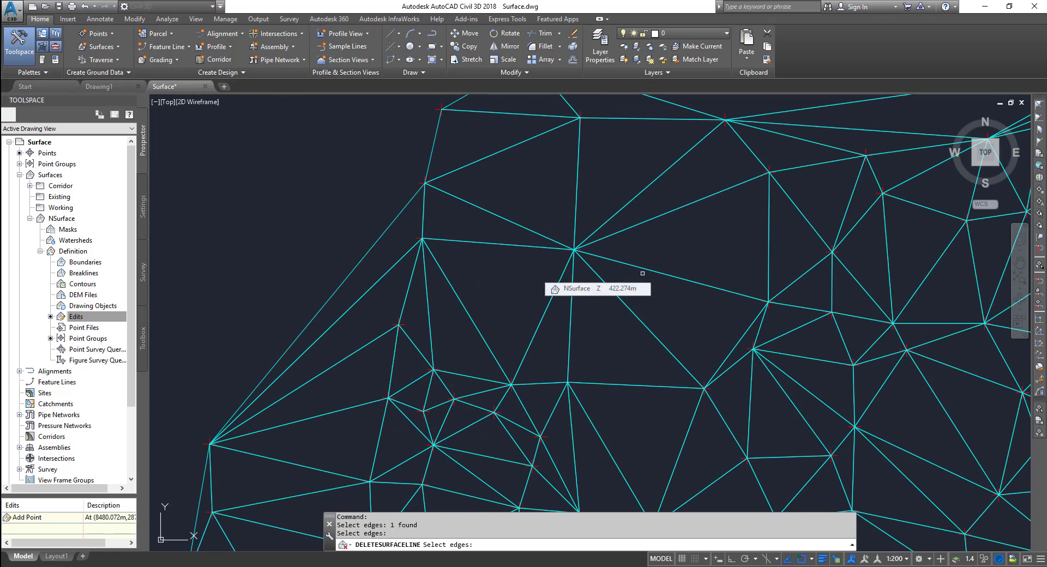
click(610, 259)
click(652, 300)
key(Return)
click(589, 266)
key(Return)
click(576, 271)
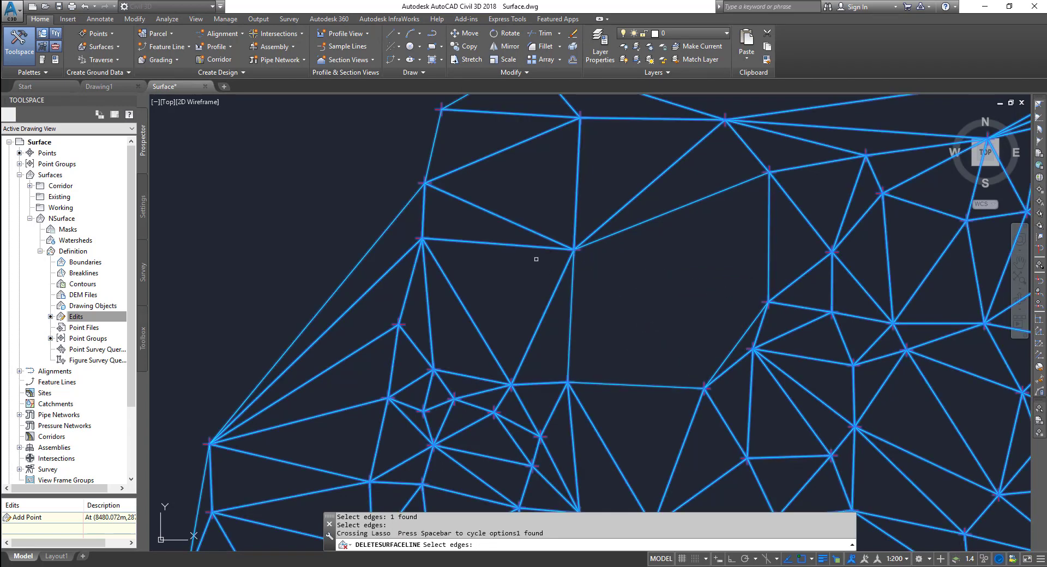
key(Escape)
key(Escape)
- Delete the added surface point from the NSurface triangulation
right_click(71, 319)
click(106, 375)
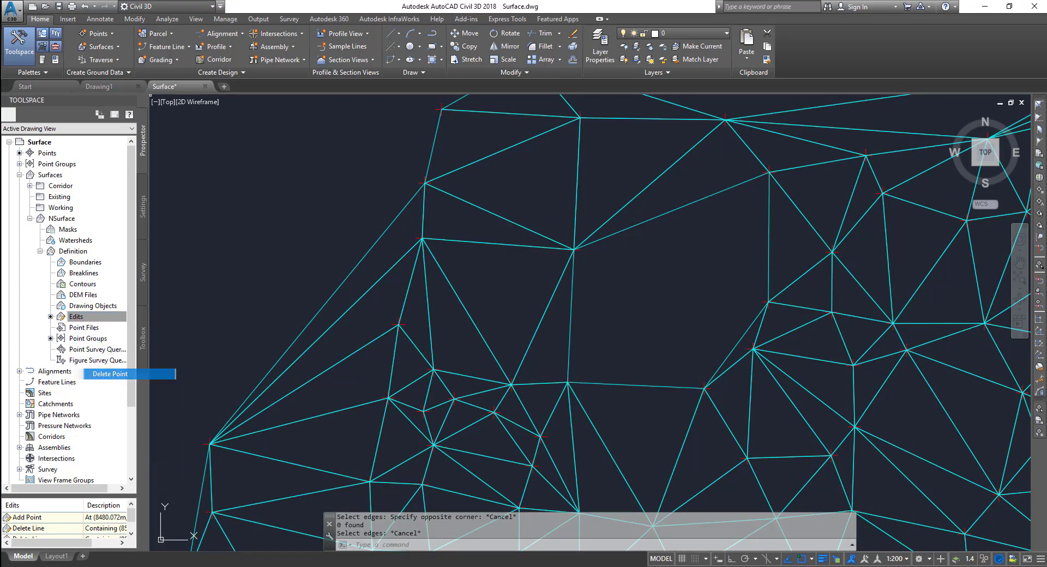
scroll(580, 264, up, 5)
click(525, 192)
key(Return)
scroll(563, 325, down, 5)
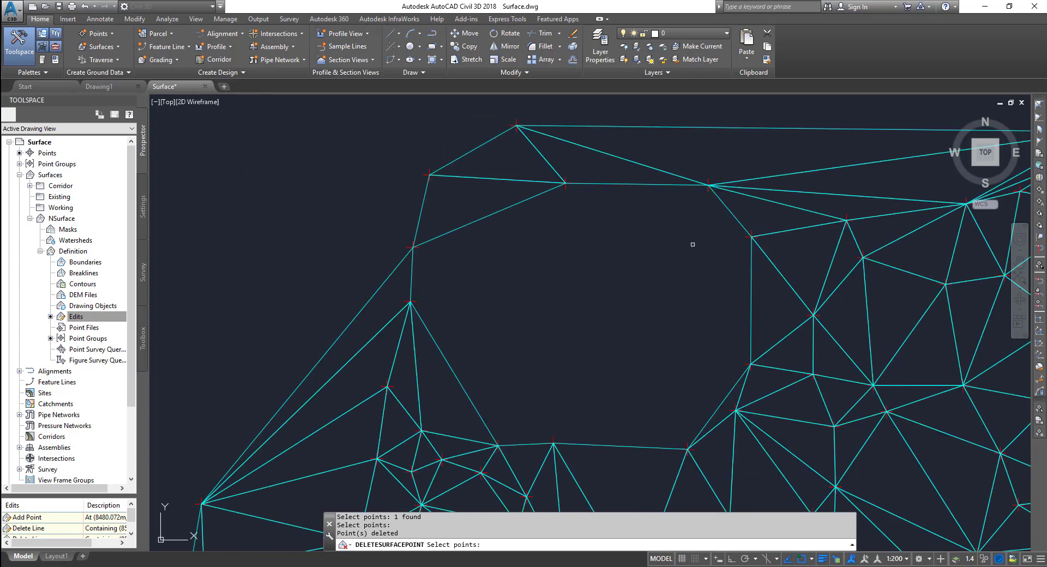
- Undo the point deletion, the edge deletions and the point addition on NSurface
key(ctrl+z)
key(ctrl+z)
key(Escape)
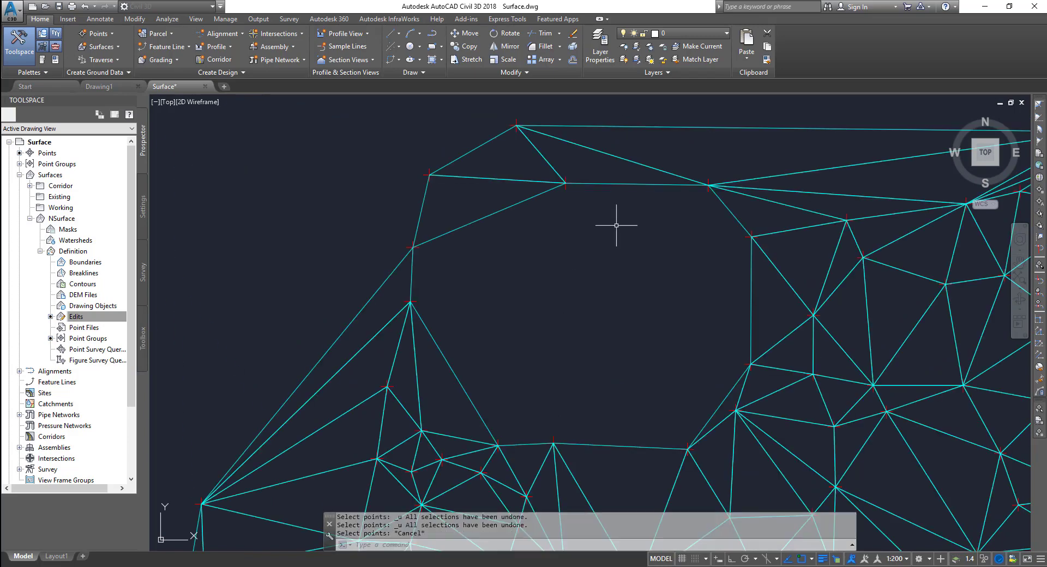
key(ctrl+z)
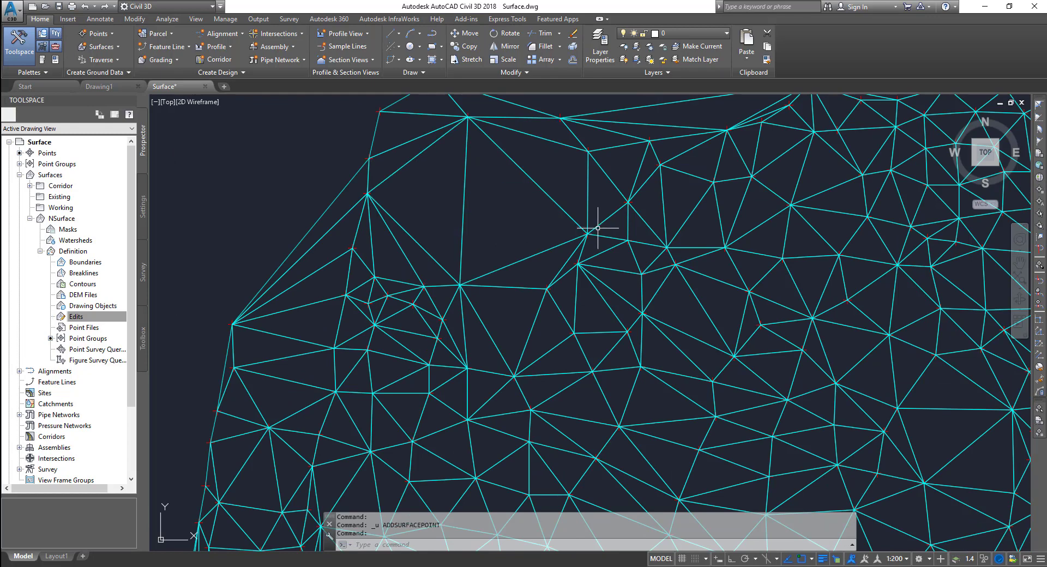
- Modify the NSurface vertex near the western edge, just south of the northwest corner, setting its elevation to 430
click(69, 317)
right_click(76, 317)
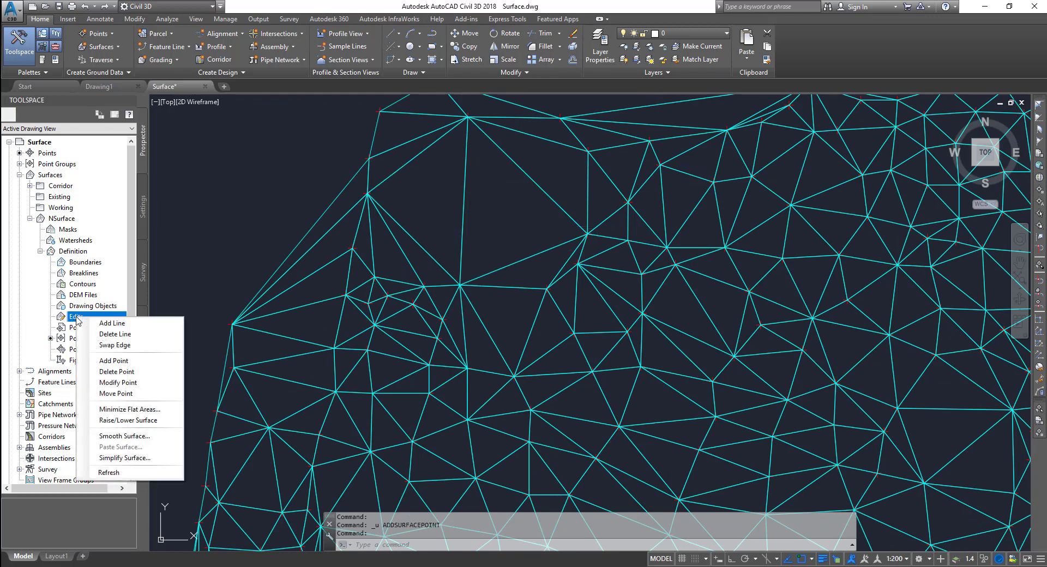
click(125, 385)
scroll(388, 342, up, 10)
click(384, 329)
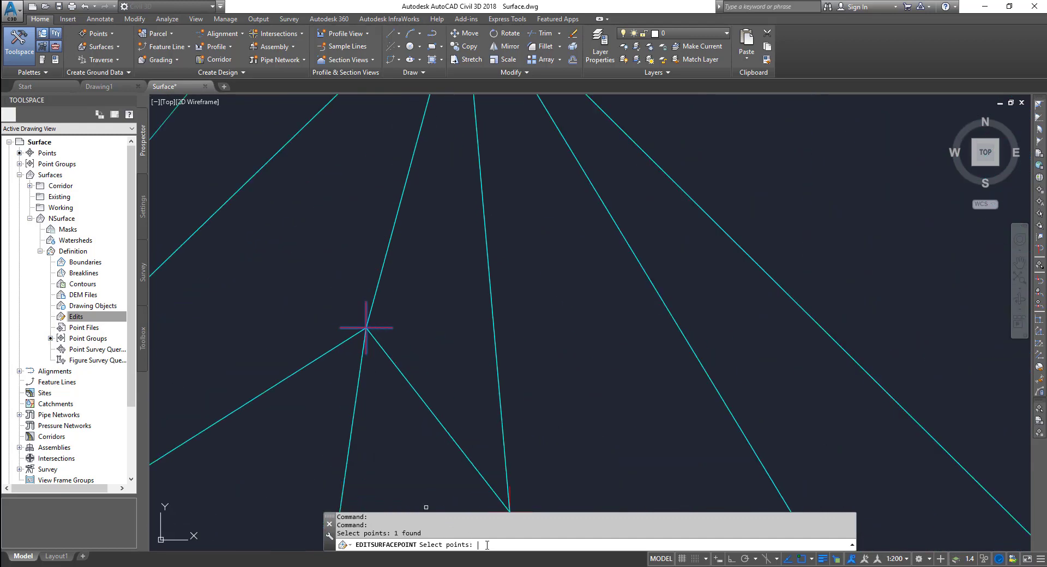
key(Return)
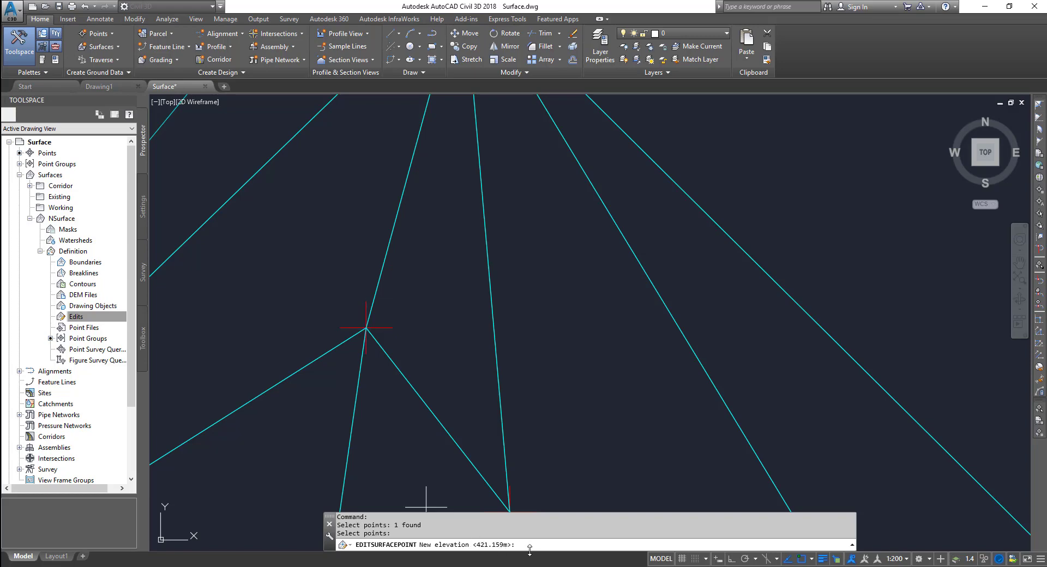
text(430)
key(Return)
scroll(460, 343, down, 5)
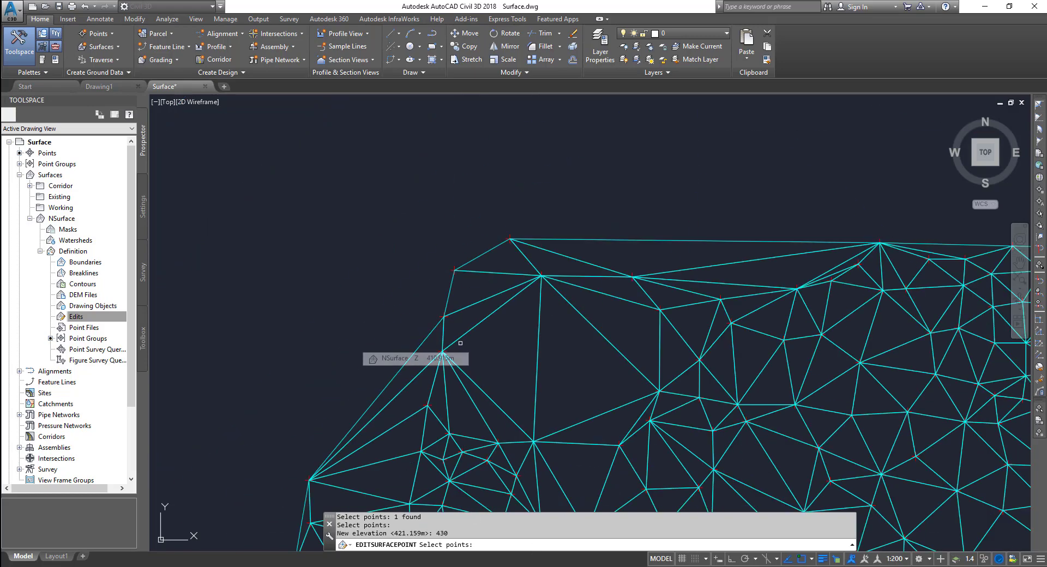
key(Return)
- Move an interior vertex in the northern part of NSurface a short distance west and slightly north
click(76, 317)
right_click(77, 318)
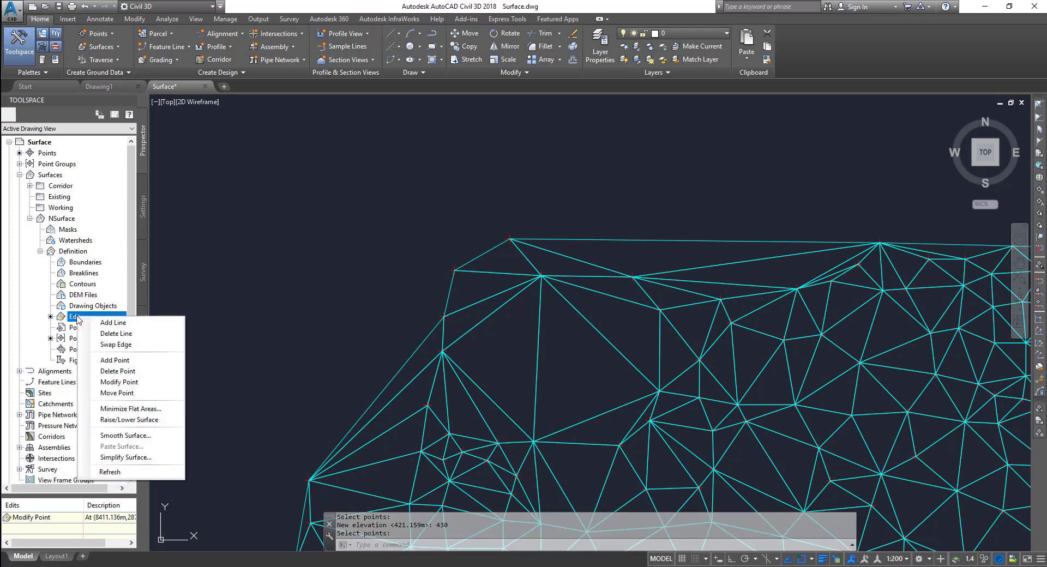
click(116, 393)
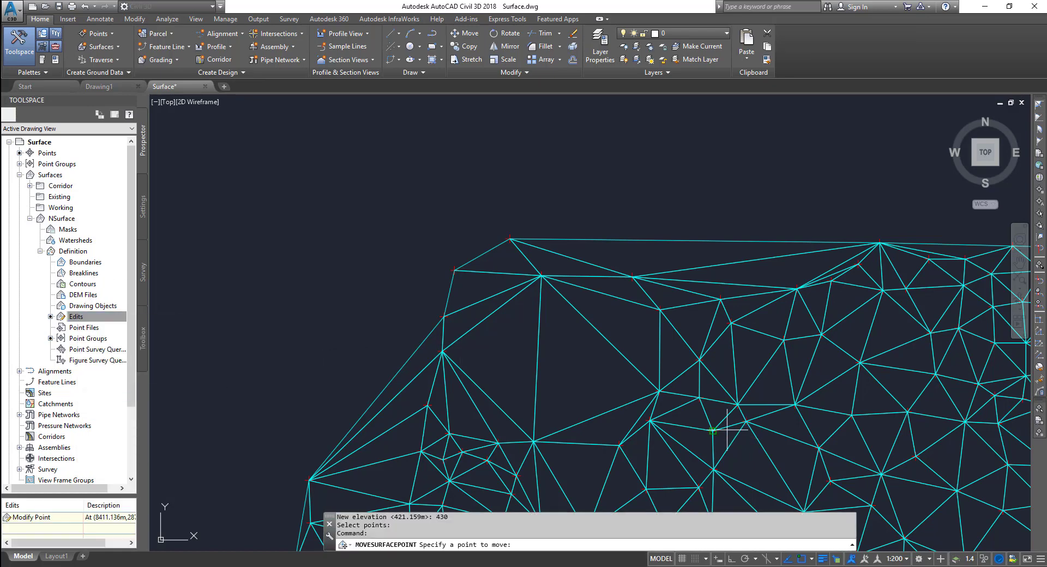
scroll(715, 453, up, 3)
scroll(731, 469, up, 3)
click(650, 414)
scroll(517, 401, down, 3)
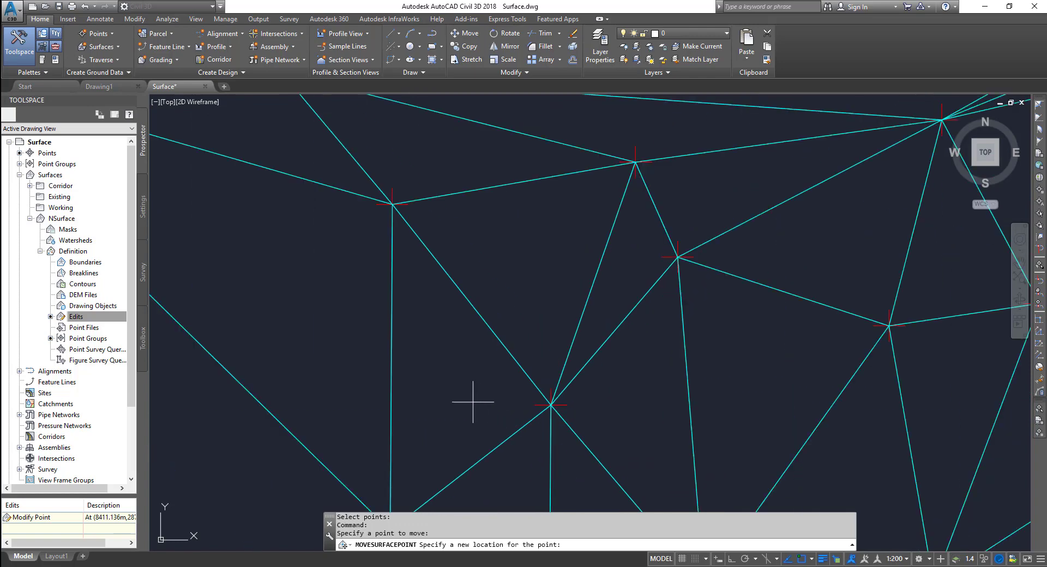
click(461, 388)
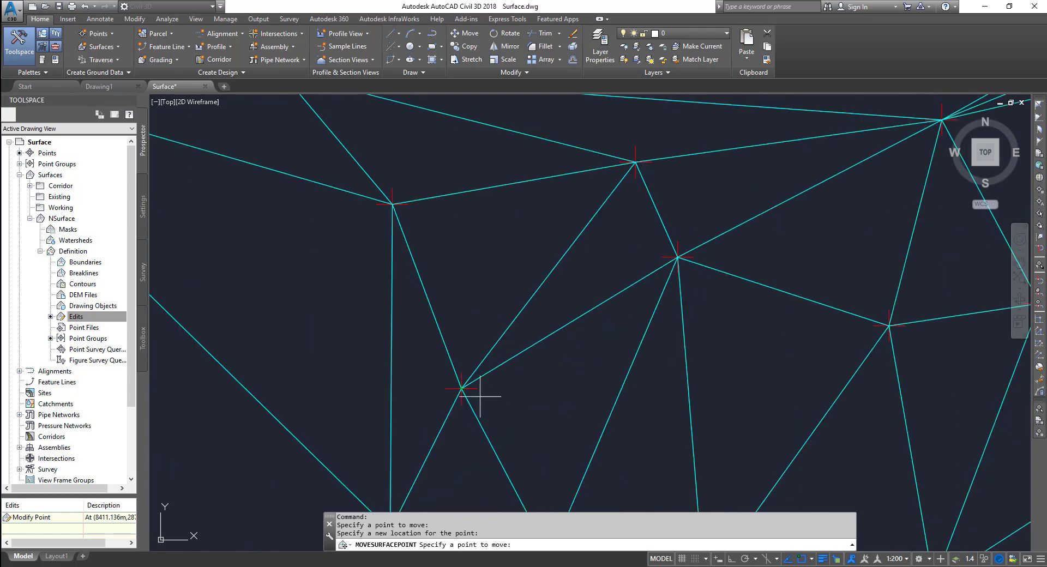
key(Return)
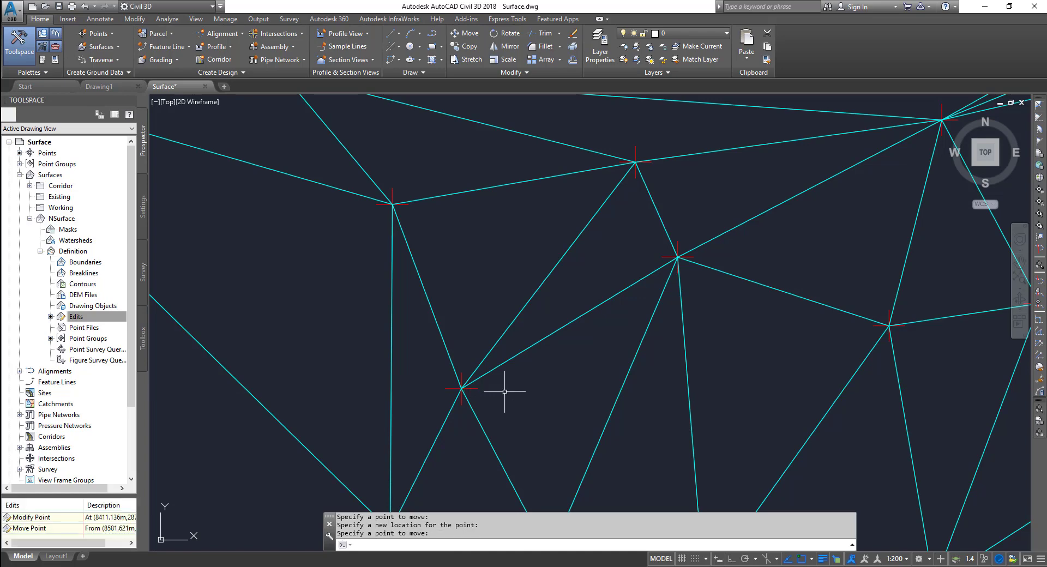
click(67, 318)
right_click(81, 323)
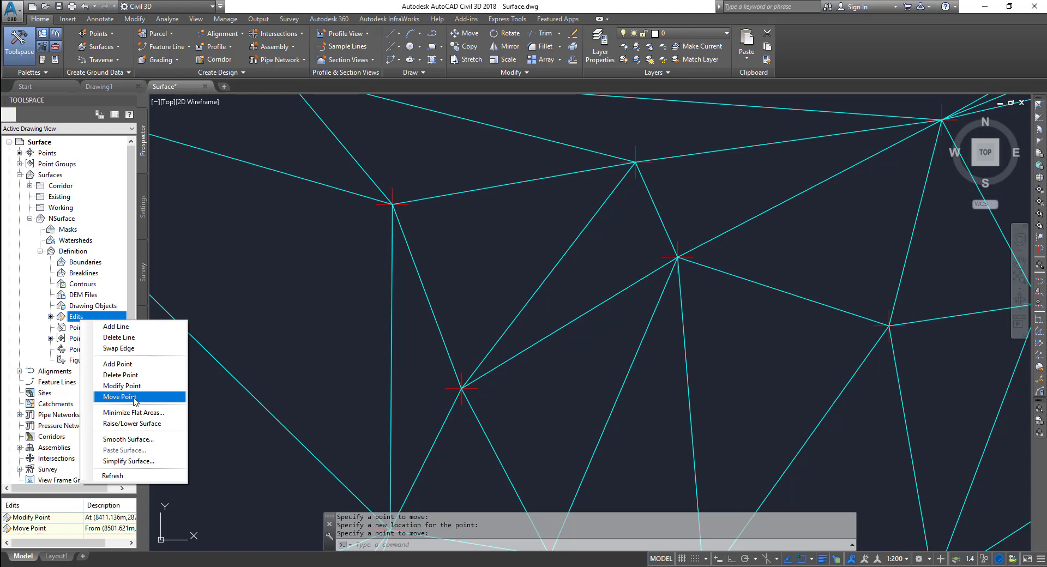
click(474, 269)
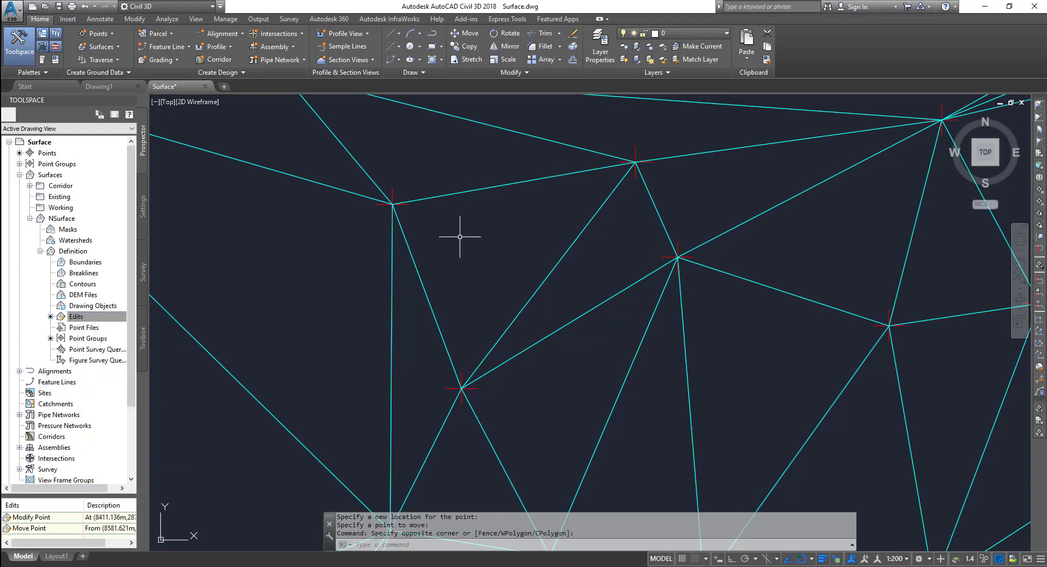
scroll(486, 306, down, 4)
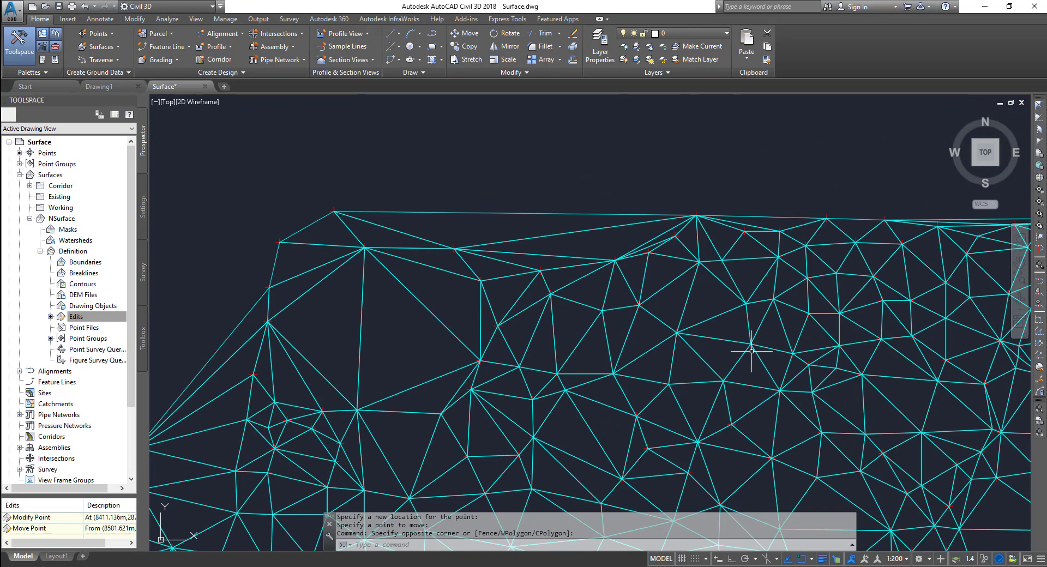
mouse_move(741, 332)
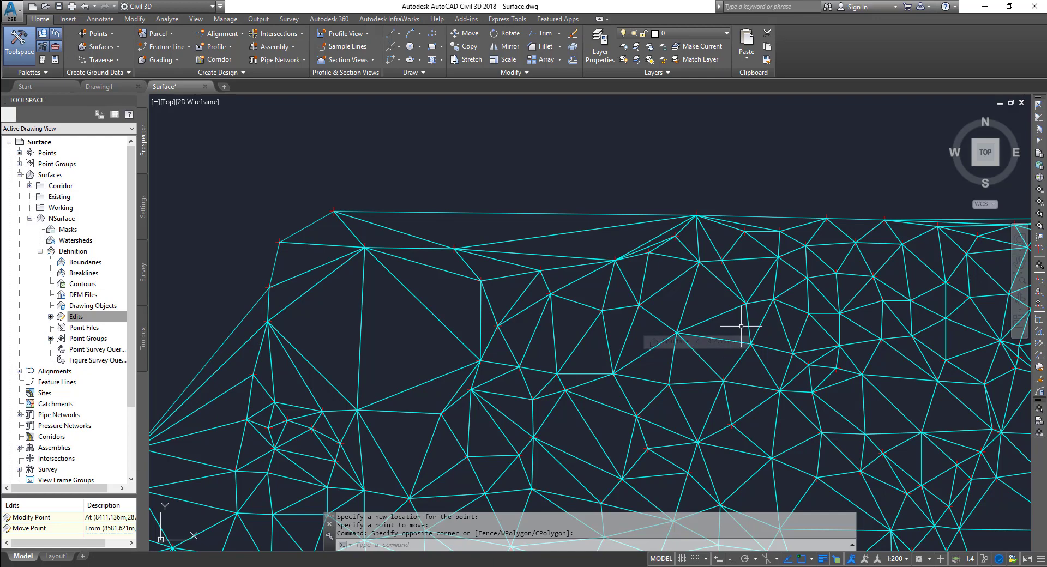
mouse_move(696, 317)
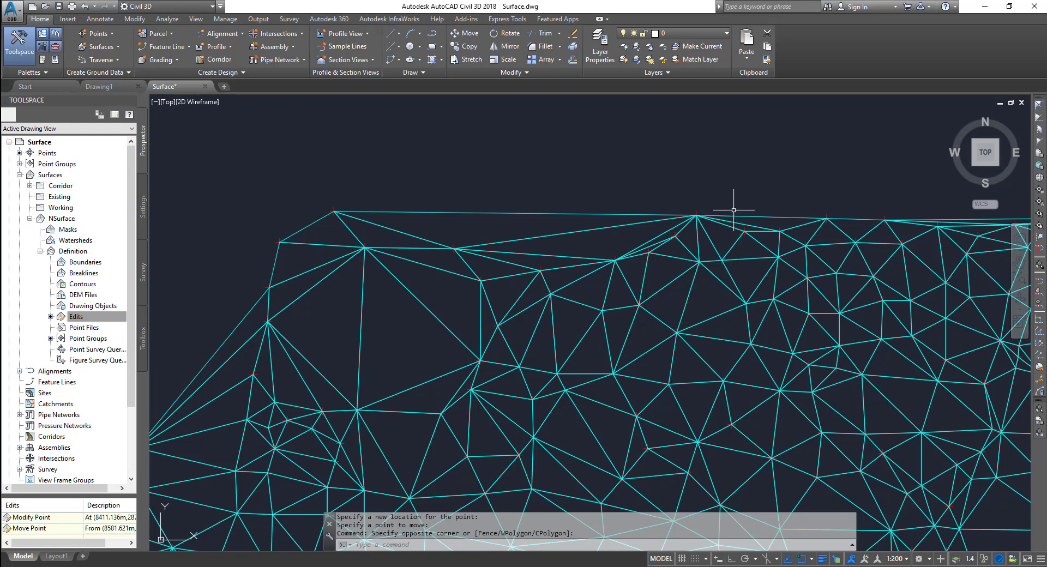